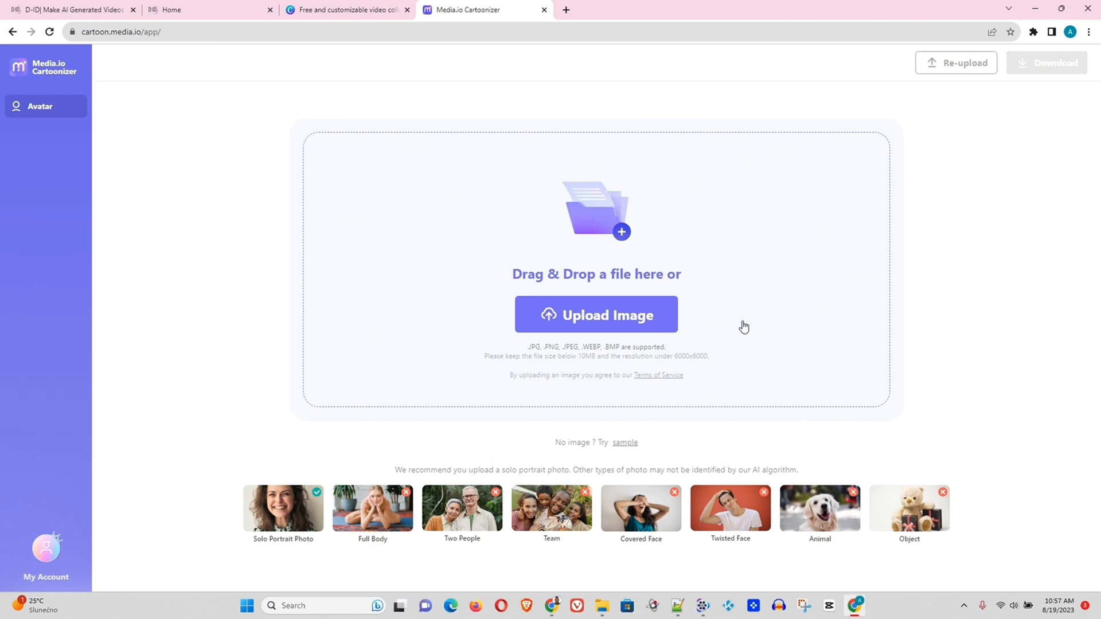
Upload the SWAN_STUDIO background-removed portrait PNG from the photos 2 folder.
left_click(598, 316)
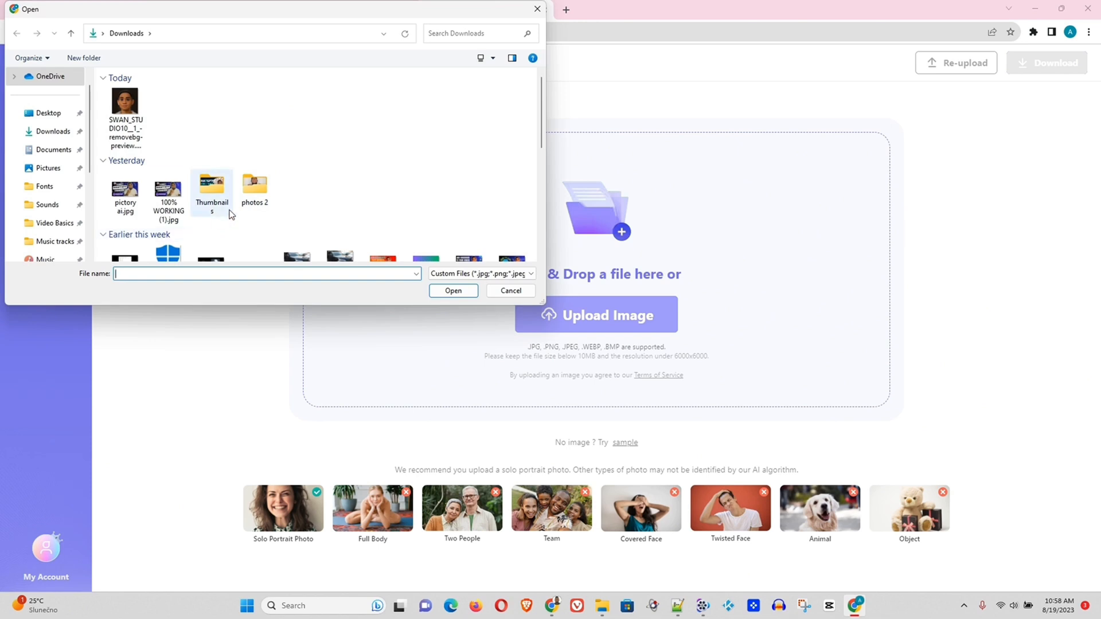
double_click(254, 191)
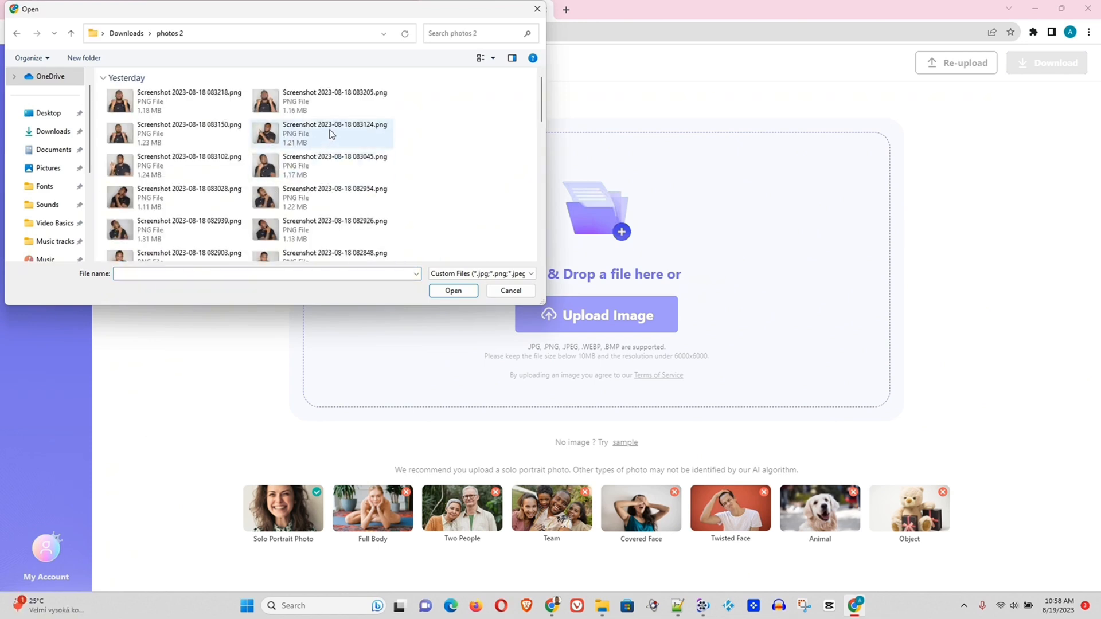
scroll(330, 135, "down", 5)
scroll(359, 149, "down", 5)
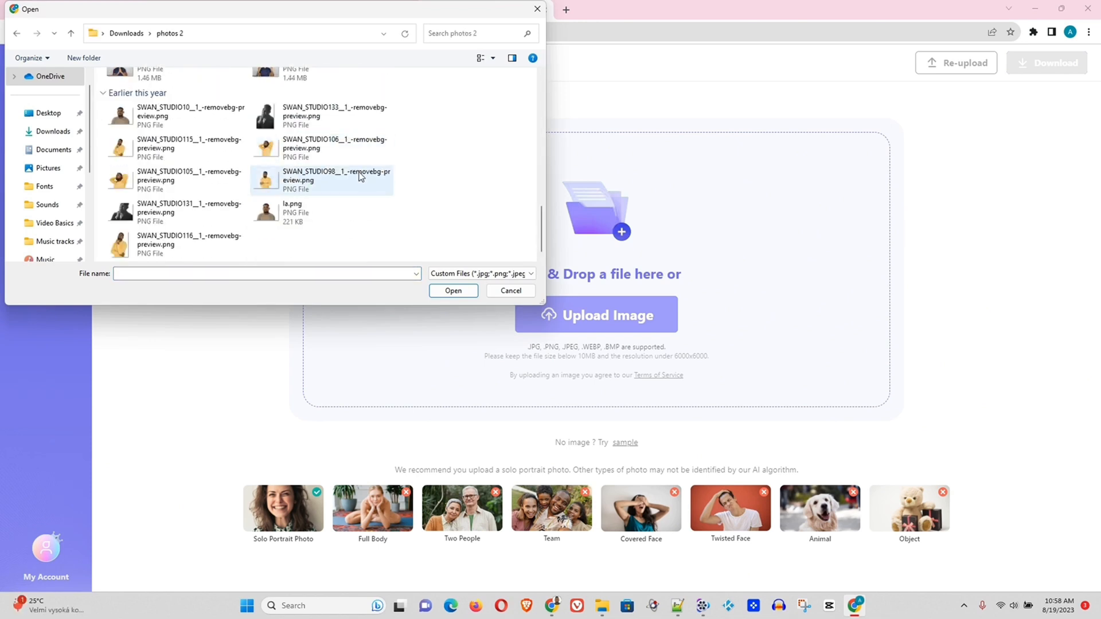
left_click(150, 115)
left_click(454, 291)
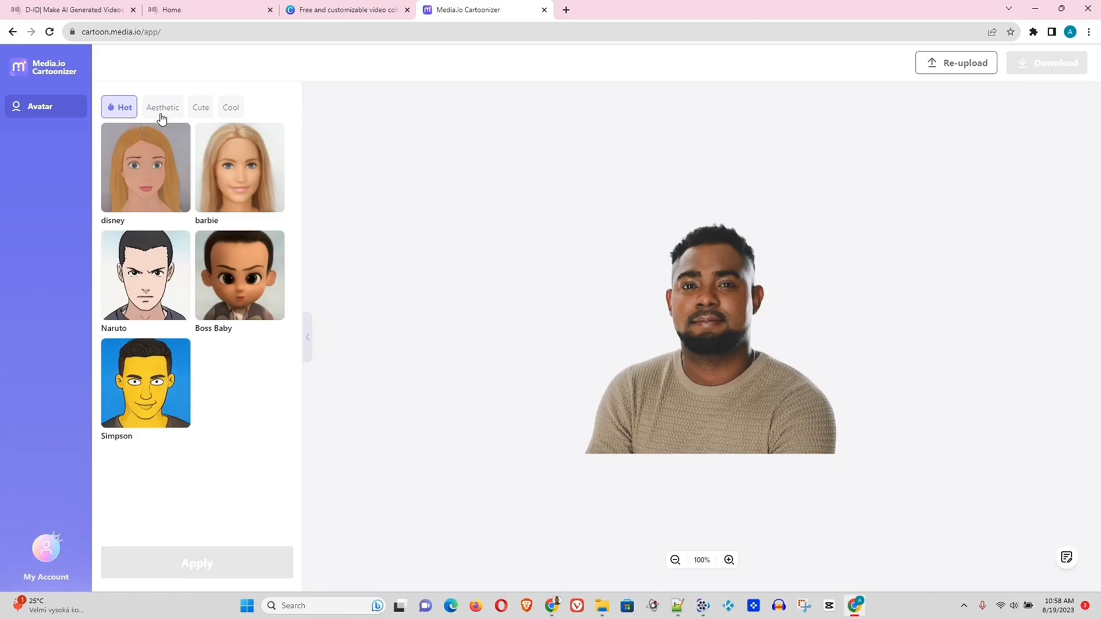
Browse the Hot, Aesthetic, Cute and Cool style categories, ending on Cute.
left_click(162, 108)
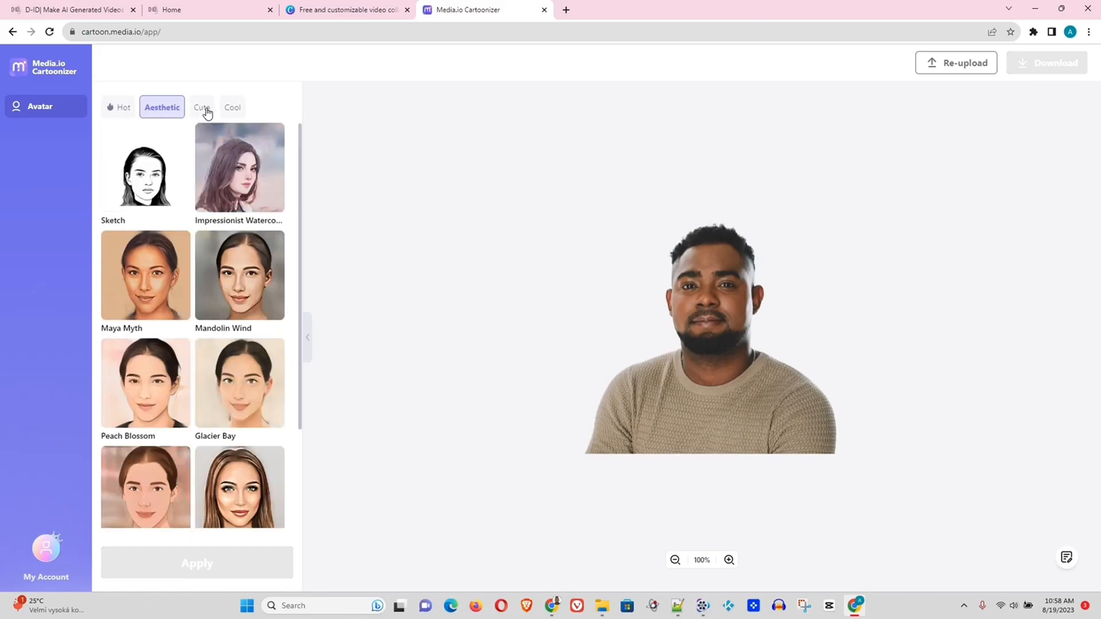
left_click(204, 107)
left_click(233, 108)
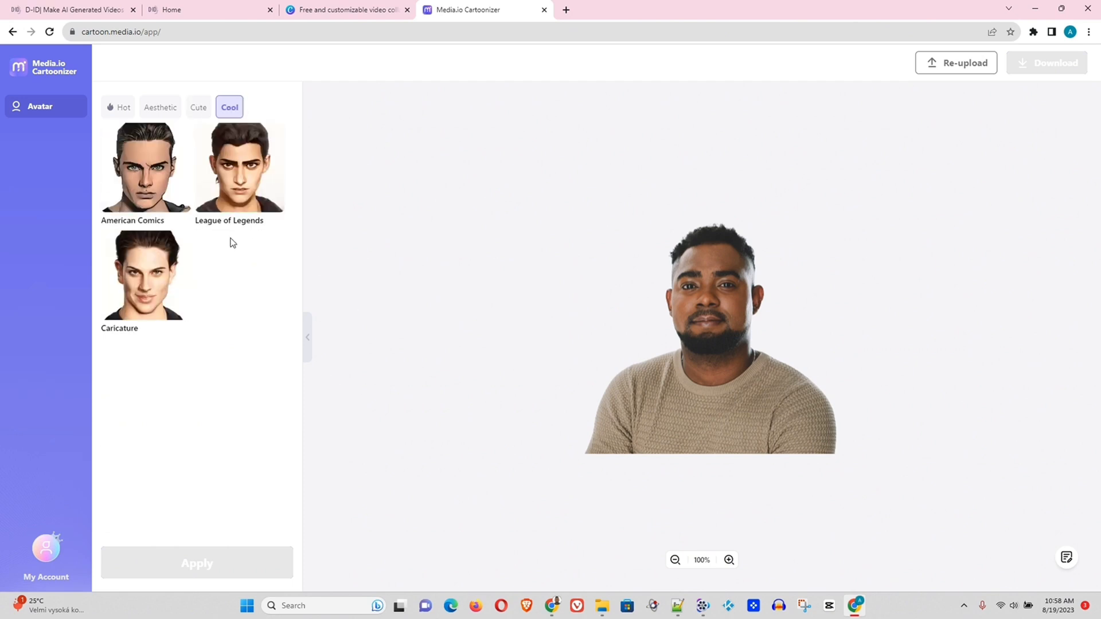
left_click(196, 110)
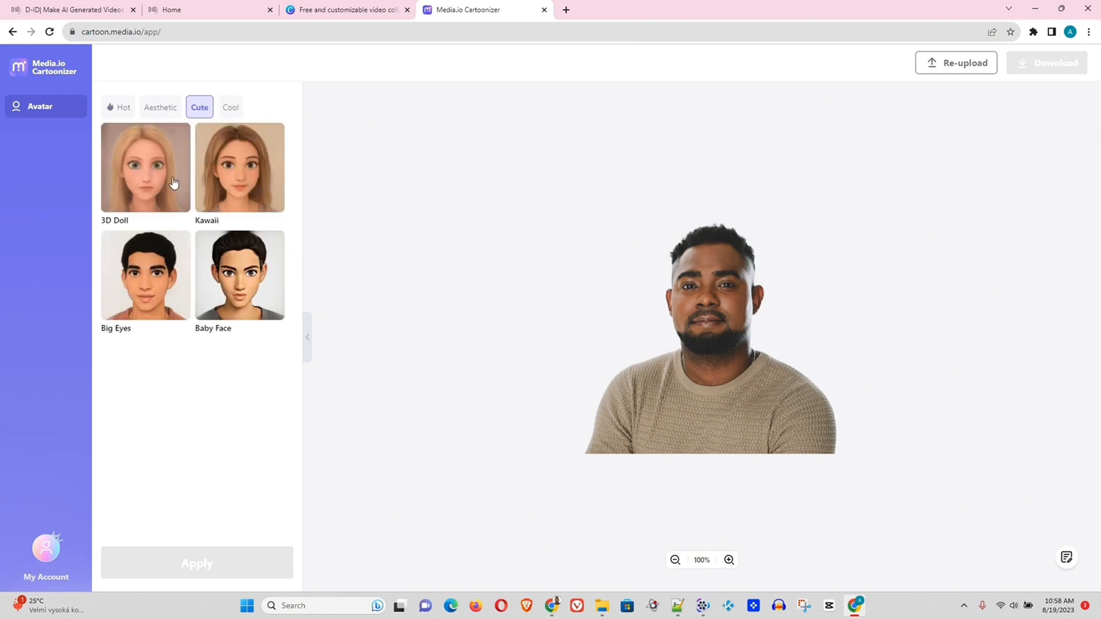
left_click(158, 112)
scroll(197, 236, "down", 3)
scroll(196, 236, "up", 3)
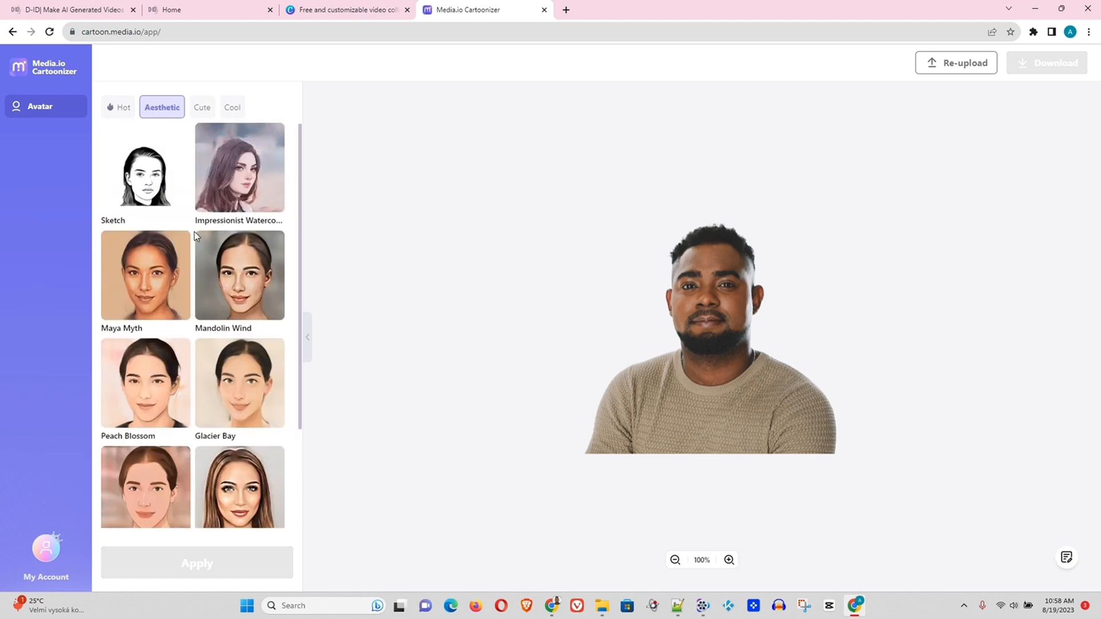
left_click(120, 107)
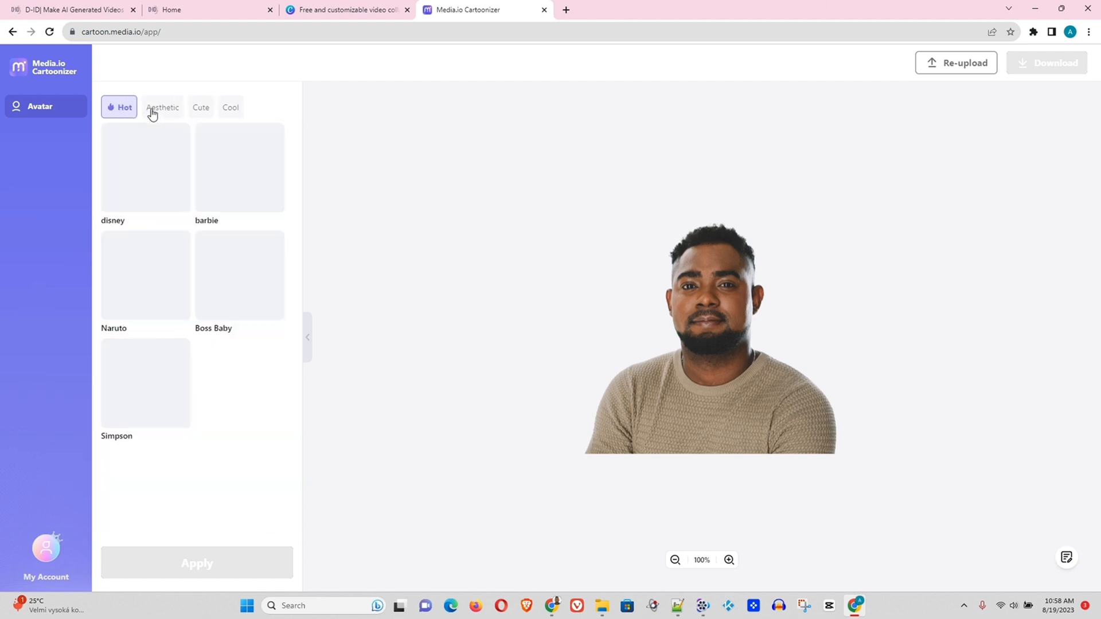
left_click(202, 107)
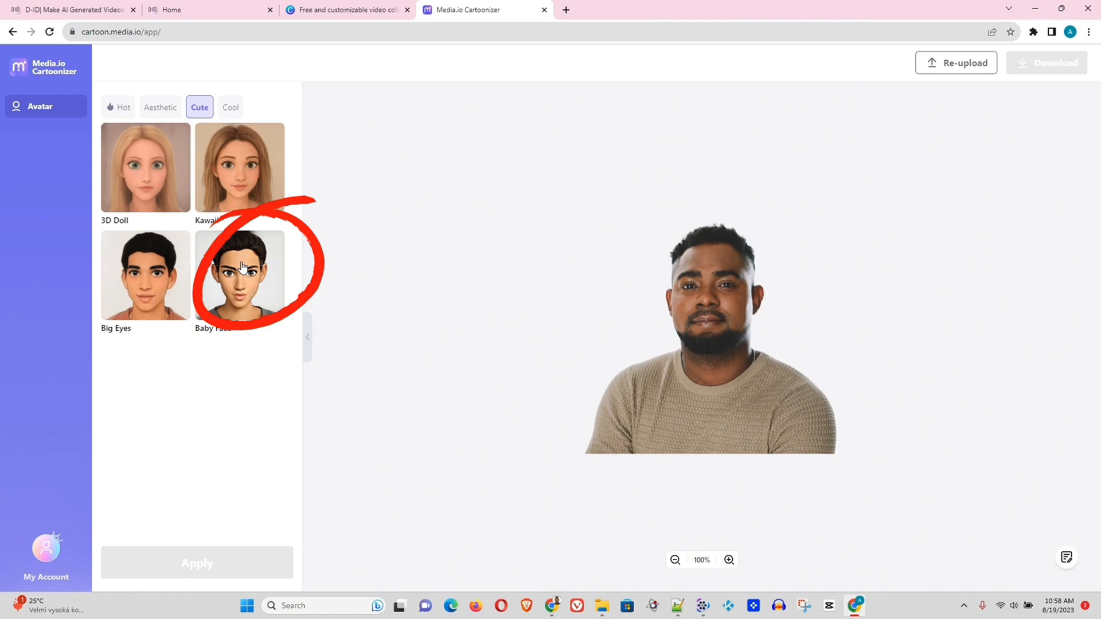
Apply the Baby Face style, then restyle the portrait as a Big Eyes cartoon.
left_click(239, 275)
left_click(196, 563)
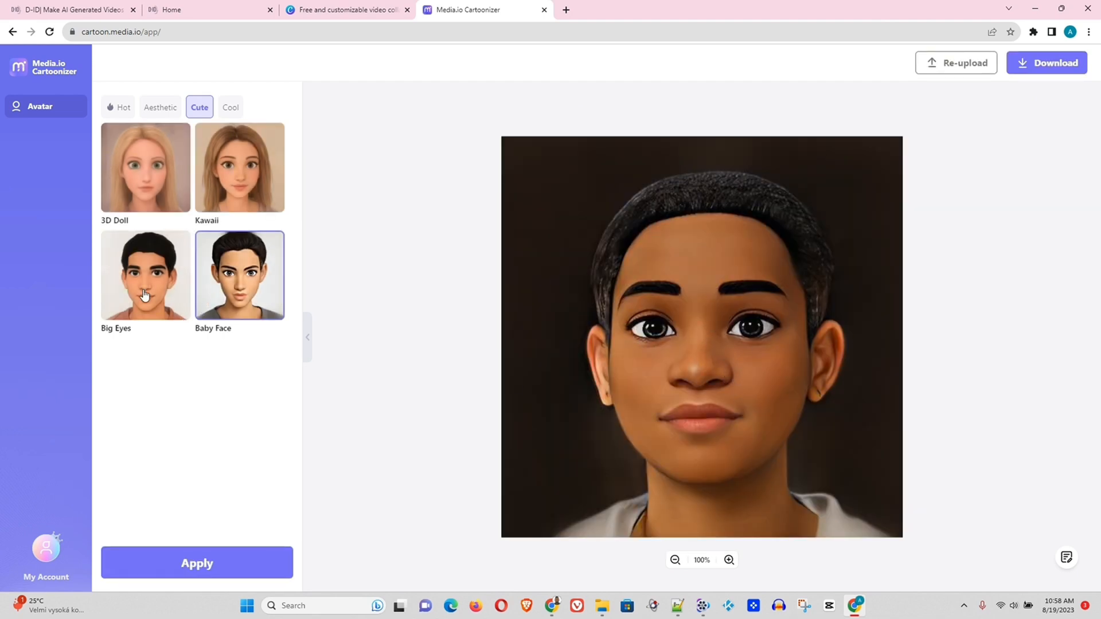
left_click(139, 272)
left_click(238, 565)
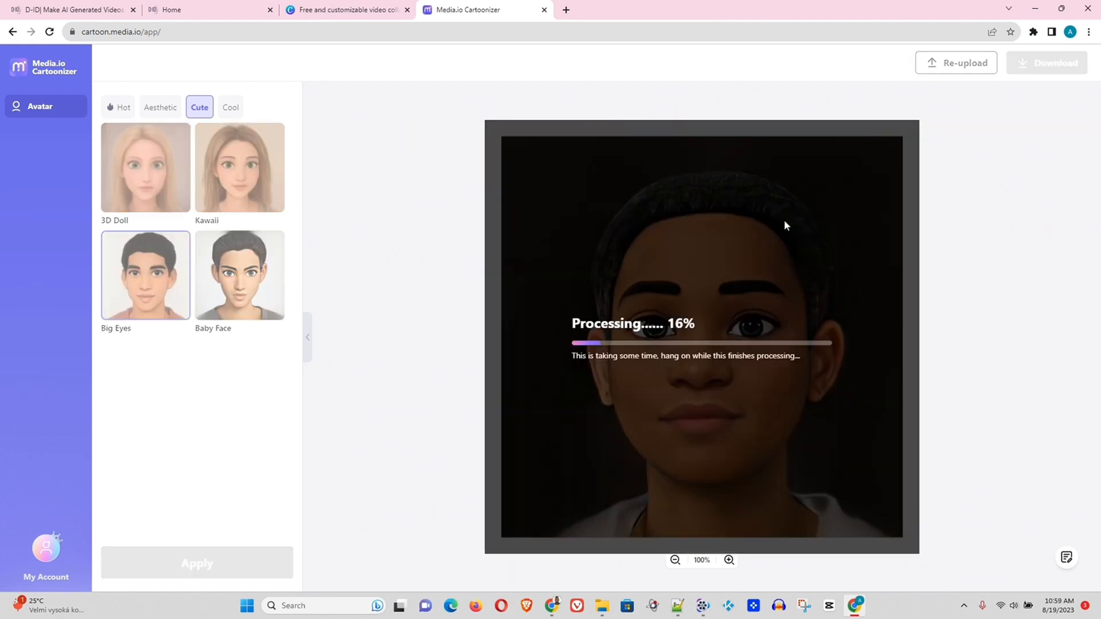
left_click(1079, 422)
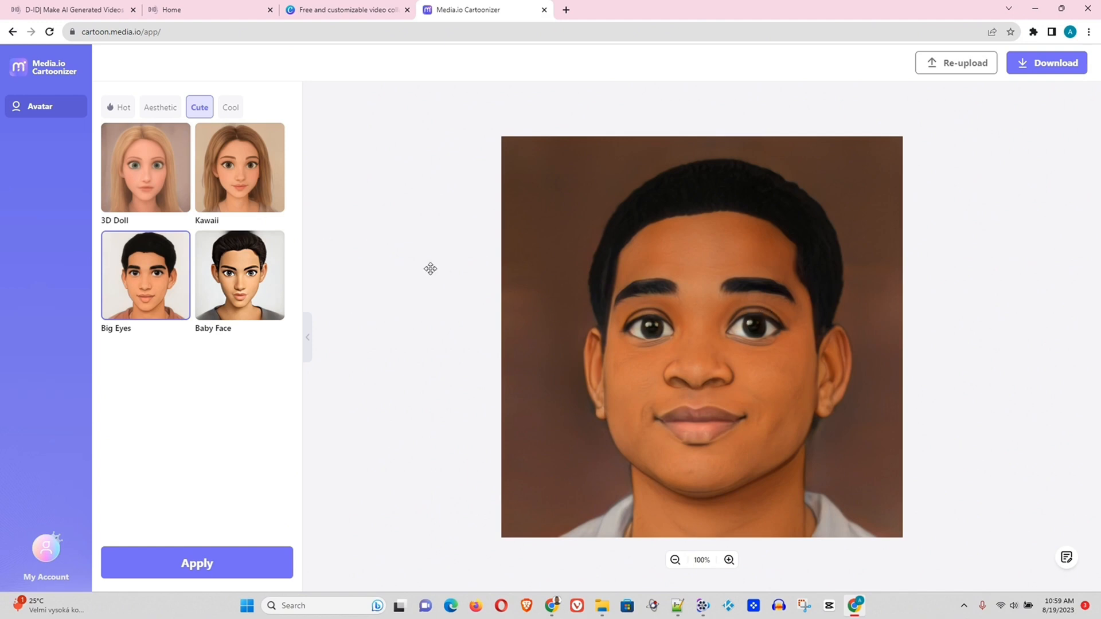
Browse the Aesthetic styles and return to the Hot styles.
left_click(160, 107)
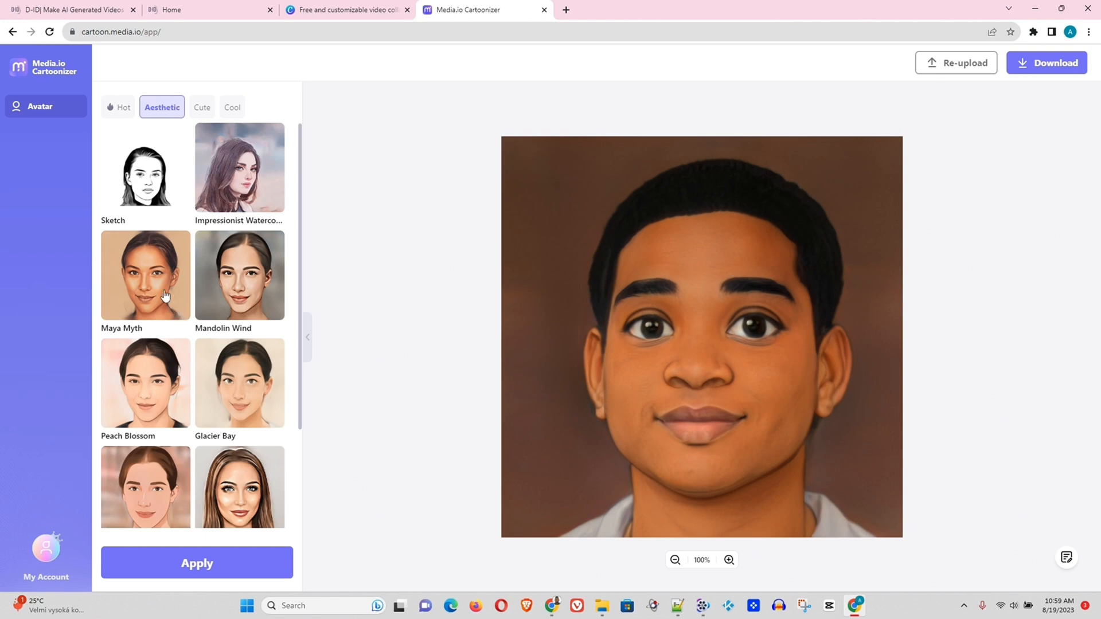
scroll(152, 263, "down", 2)
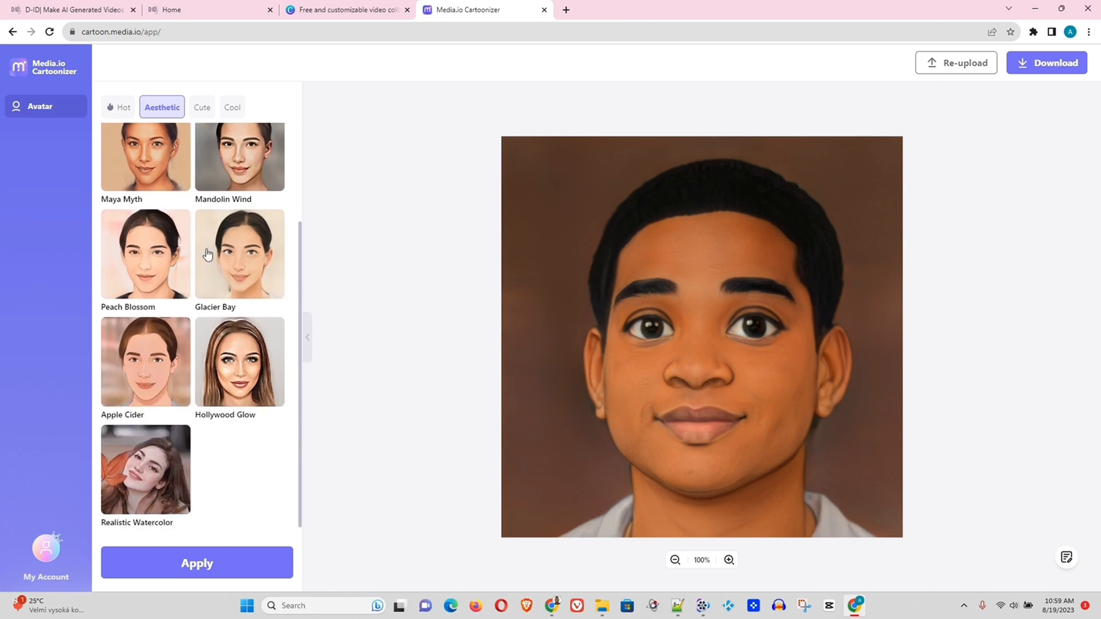
scroll(183, 301, "up", 2)
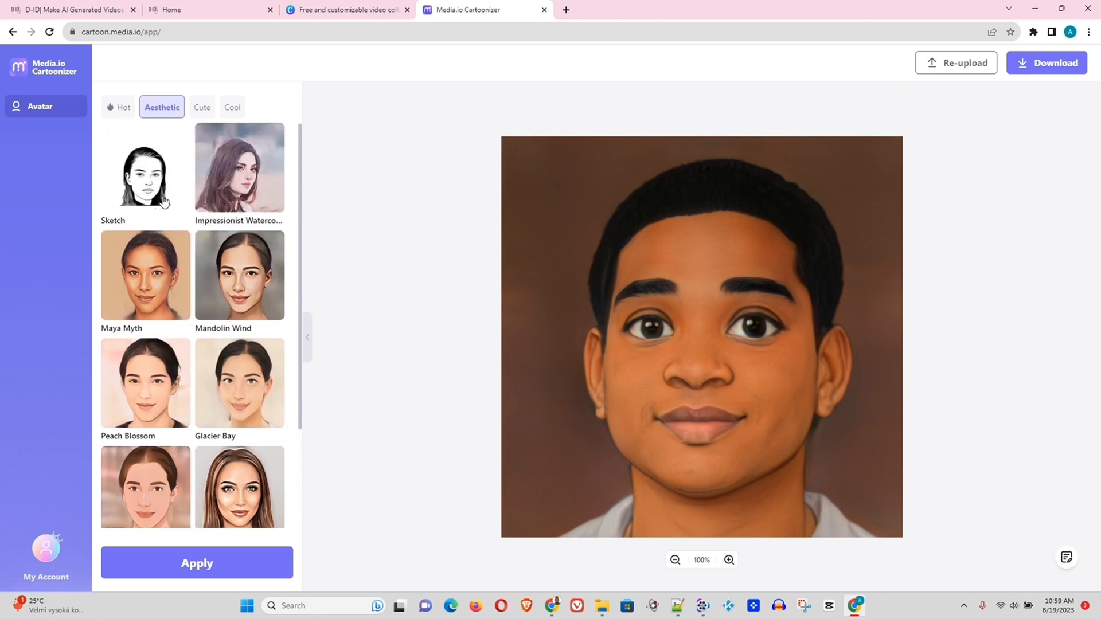
left_click(129, 108)
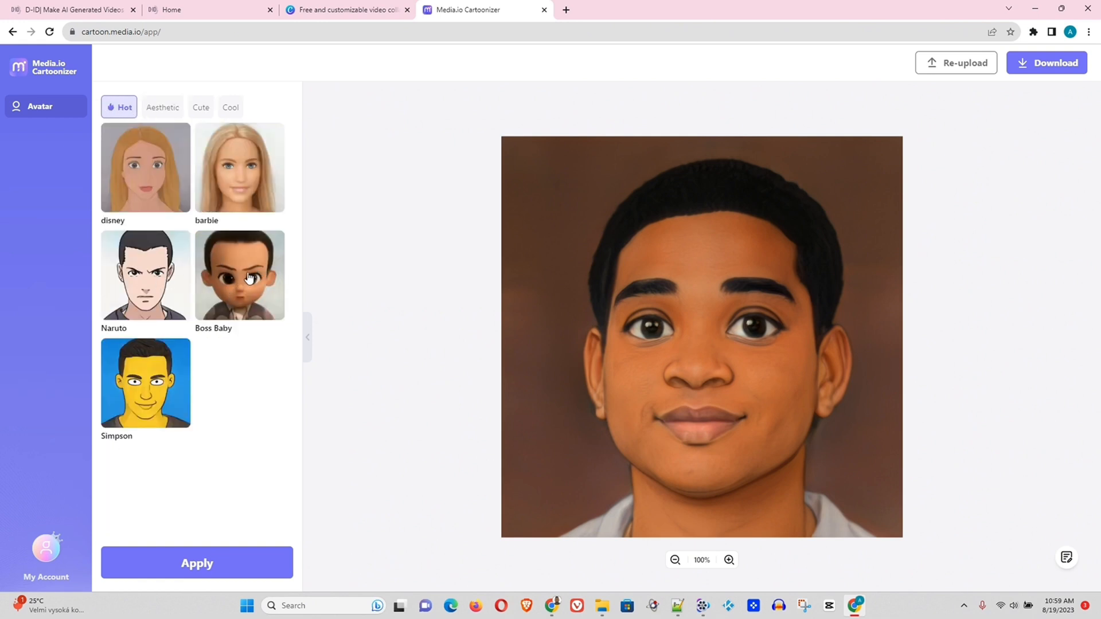
Apply the Boss Baby style, then restyle the portrait as a Simpson cartoon.
left_click(239, 275)
left_click(197, 563)
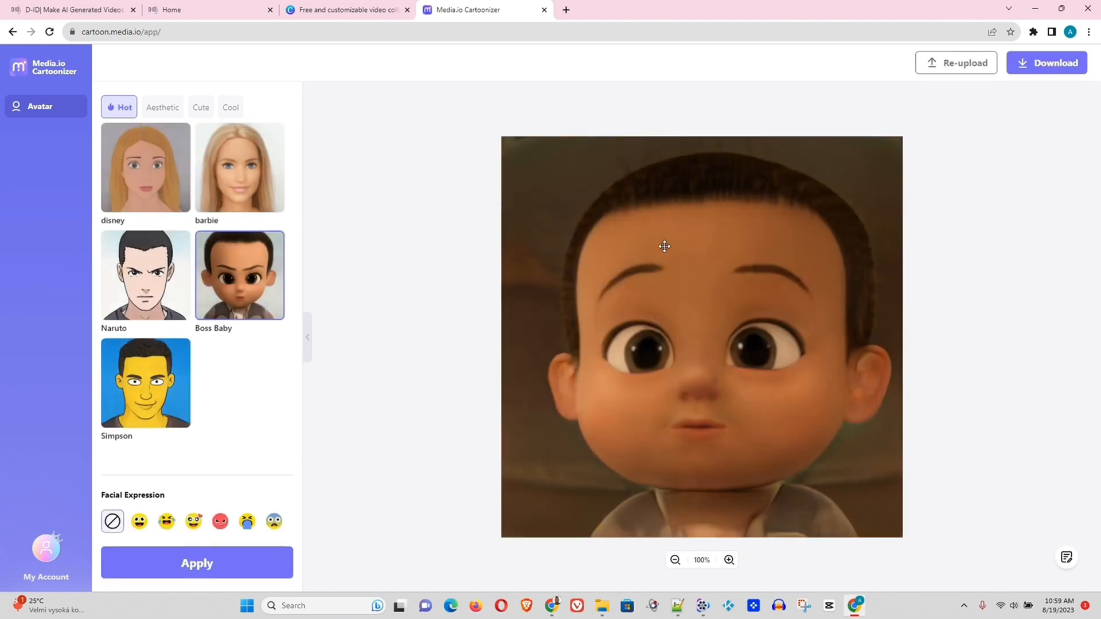
left_click(156, 377)
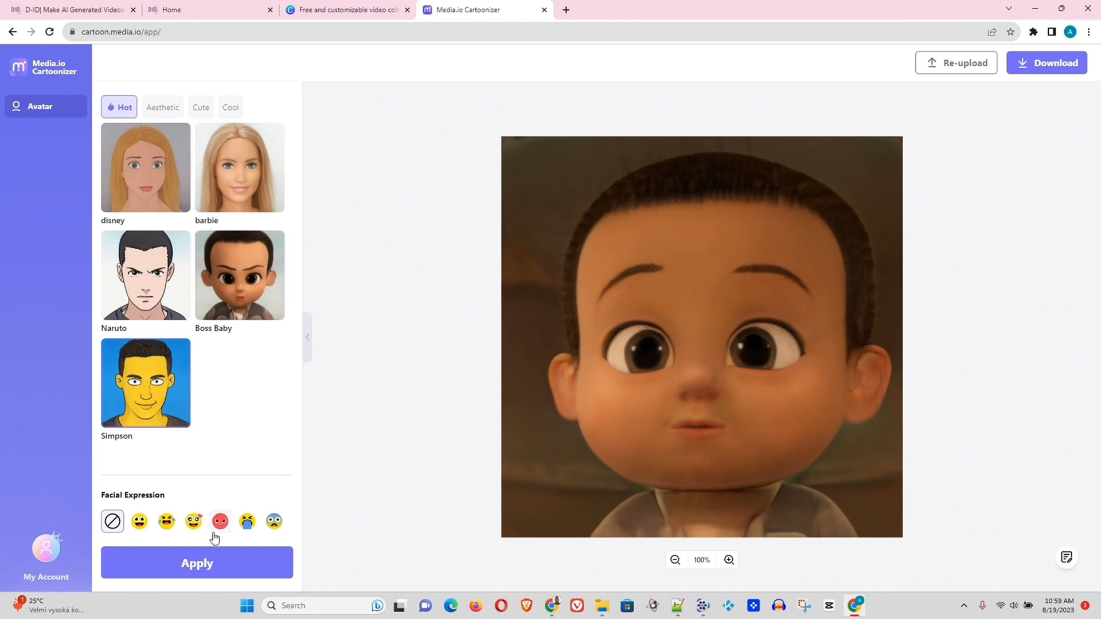
left_click(197, 563)
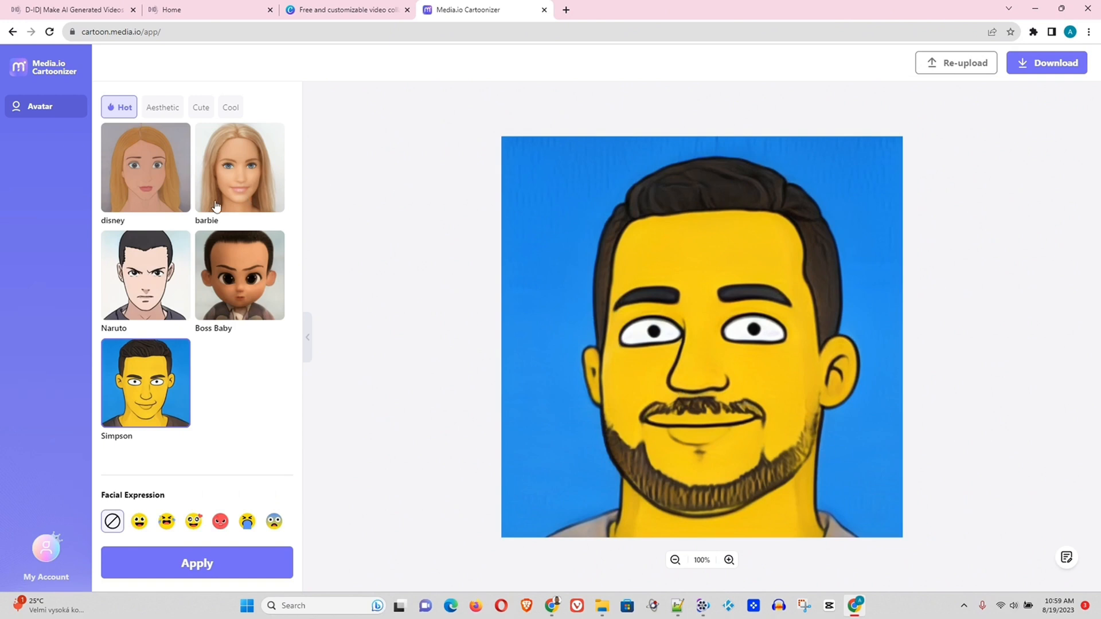
Apply the Maya Myth style from the Aesthetic category to the portrait.
left_click(161, 107)
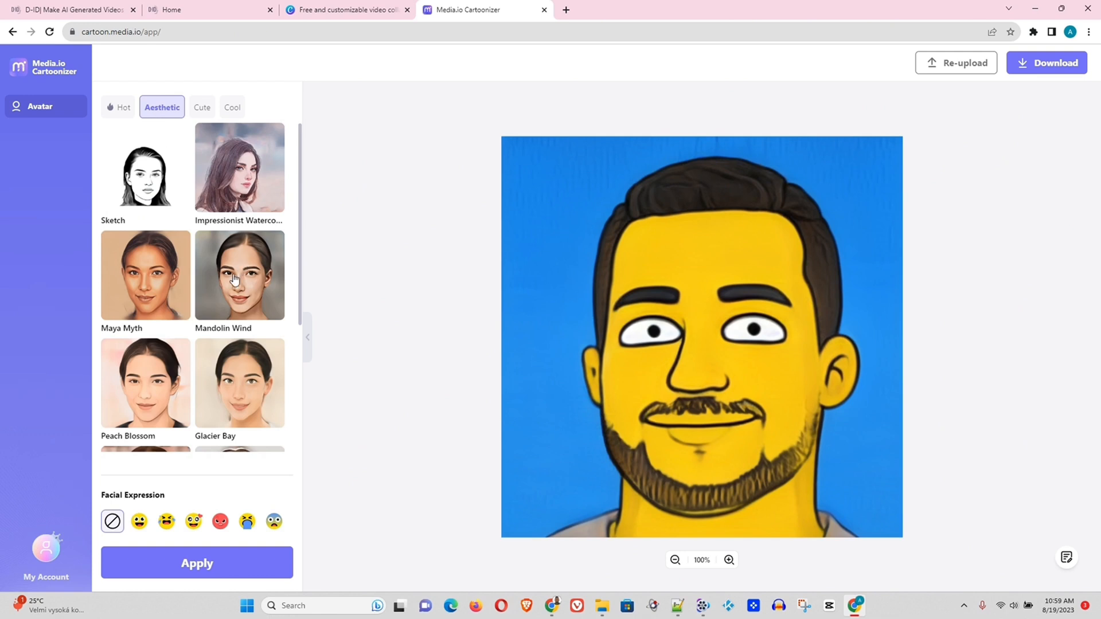
scroll(207, 300, "down", 1)
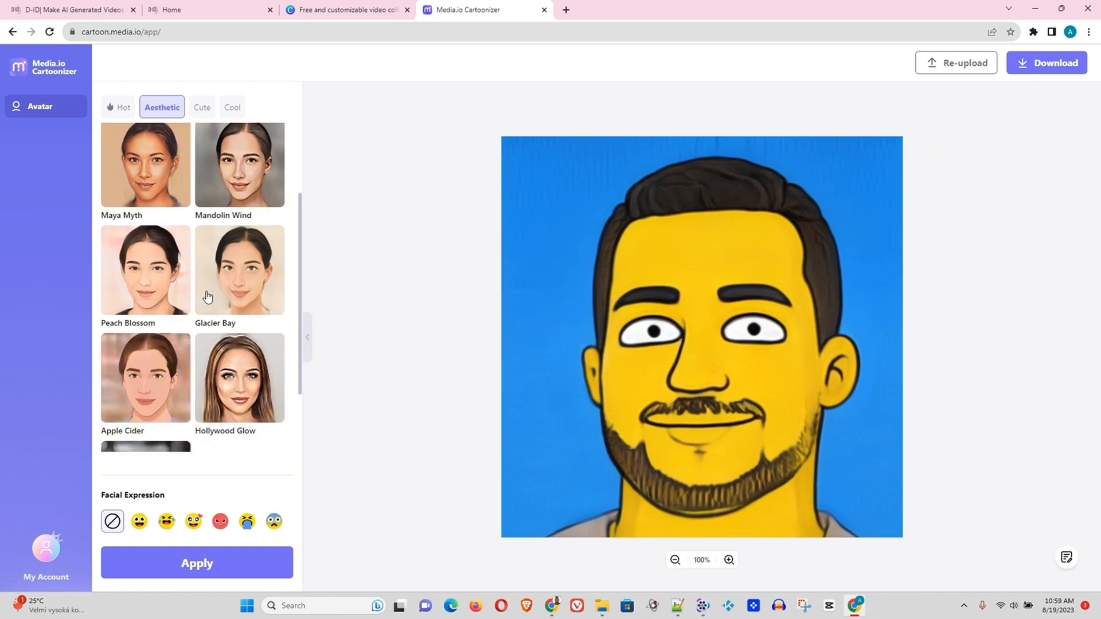
scroll(124, 248, "up", 1)
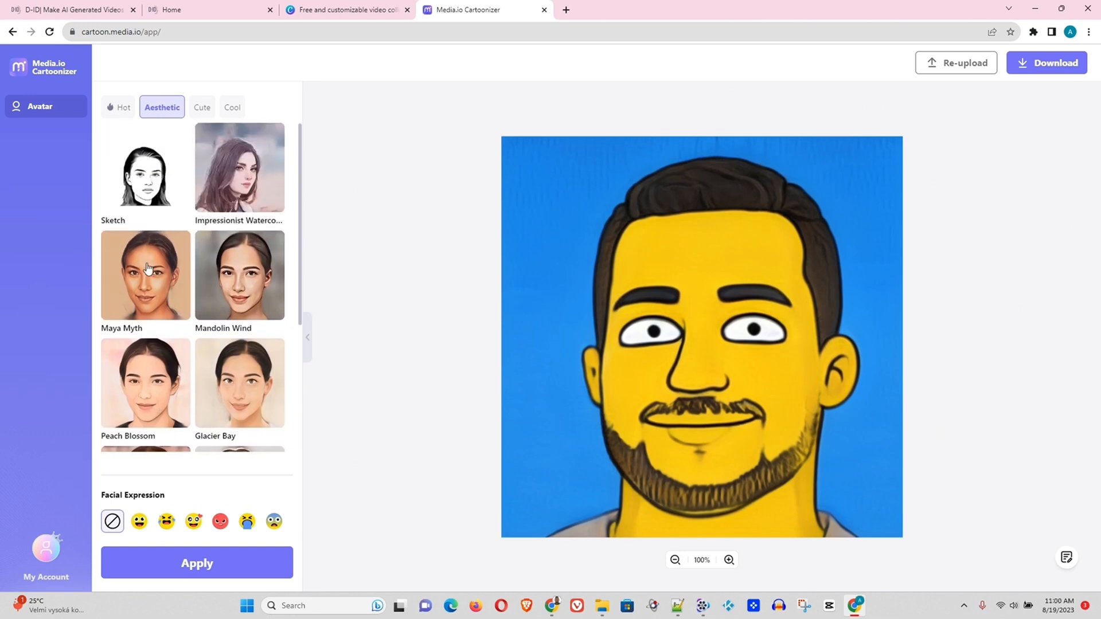
left_click(148, 269)
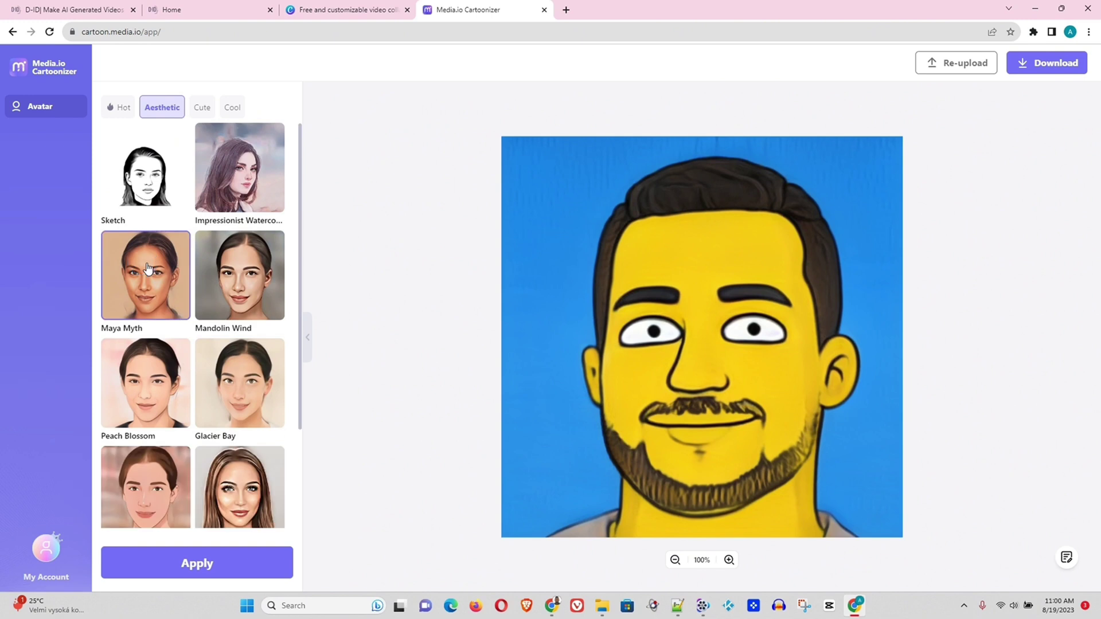
left_click(211, 566)
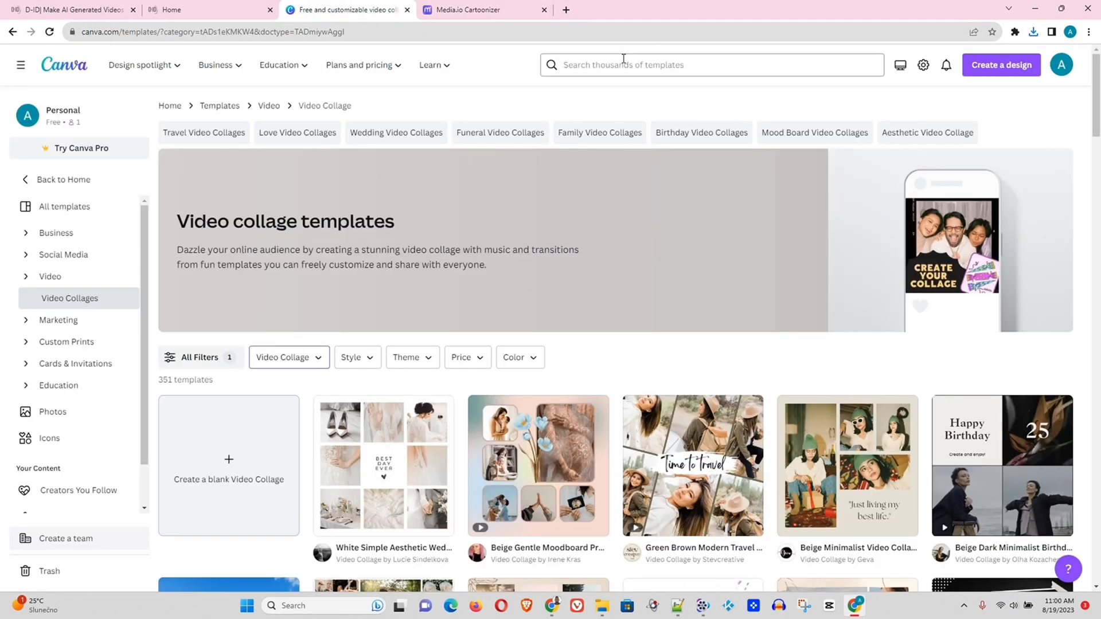
Search Canva templates for "video" and choose the video templates suggestion.
left_click(607, 66)
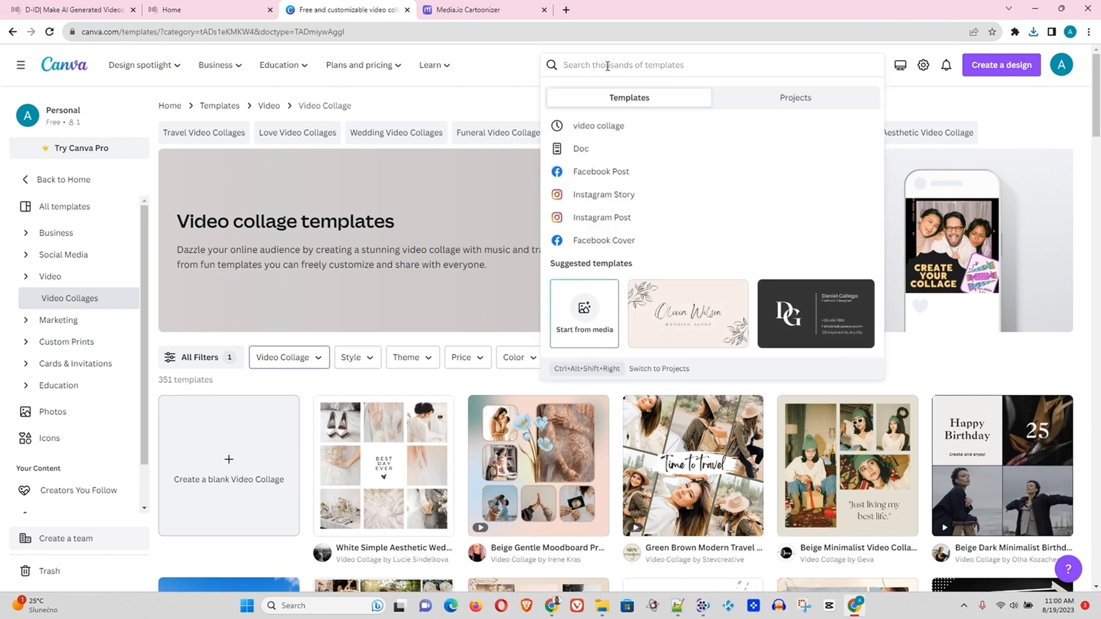
type("video")
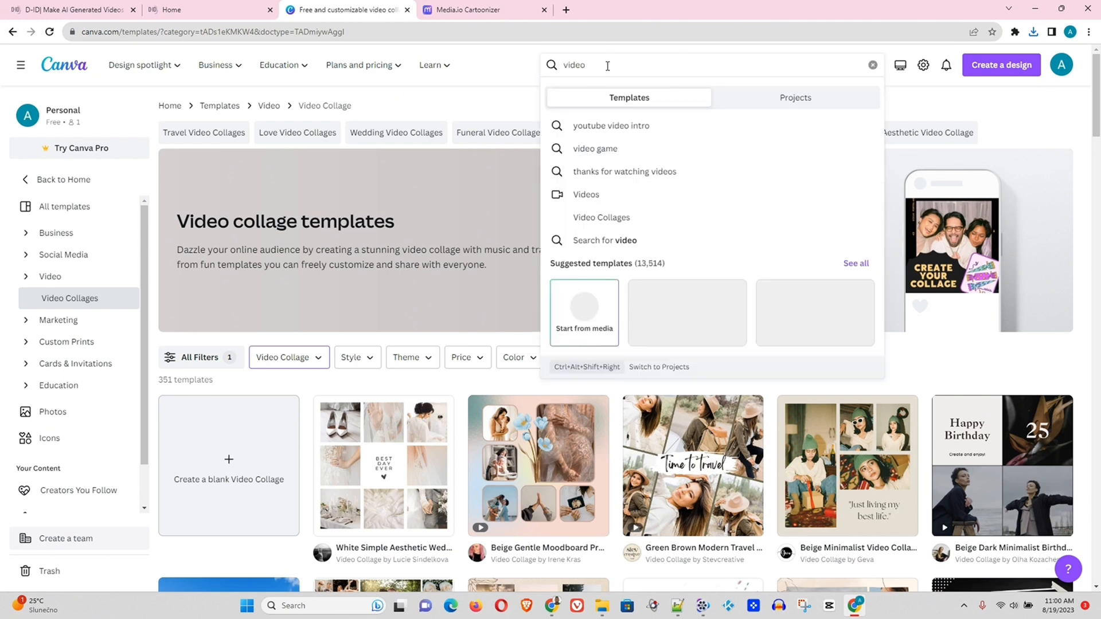
left_click(585, 195)
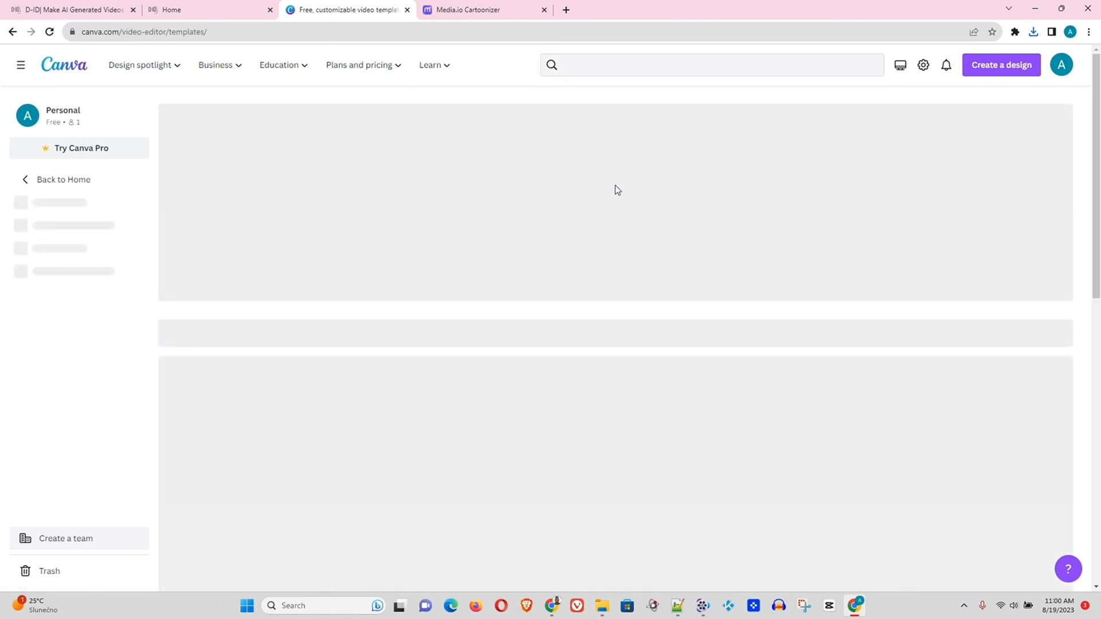
scroll(219, 370, "down", 4)
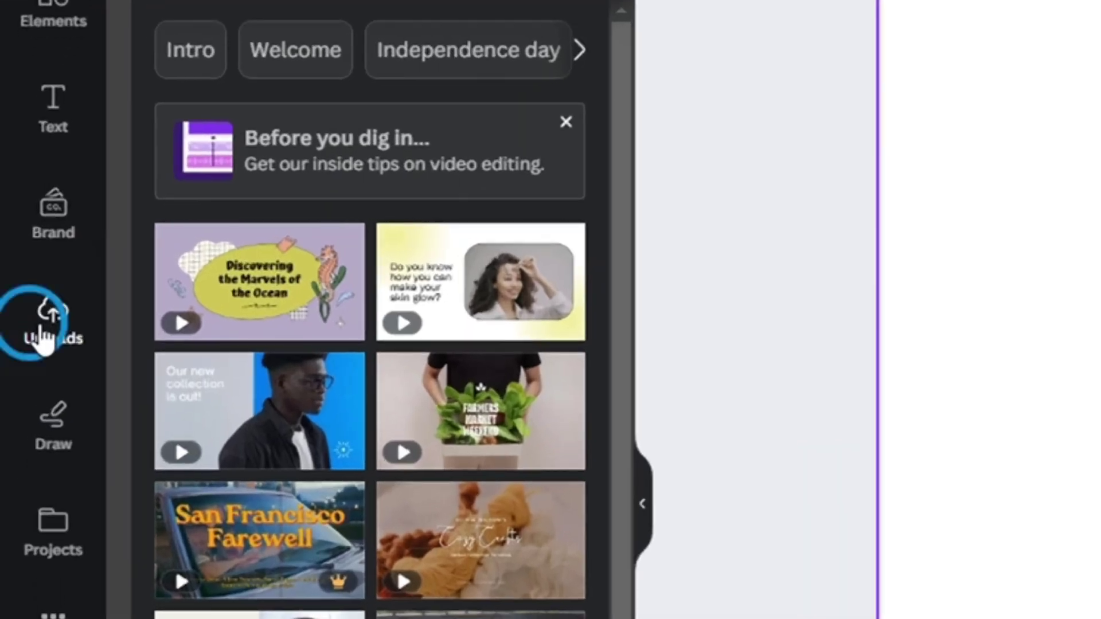
Drag the portrait image file into the design's Uploads panel.
left_click(52, 322)
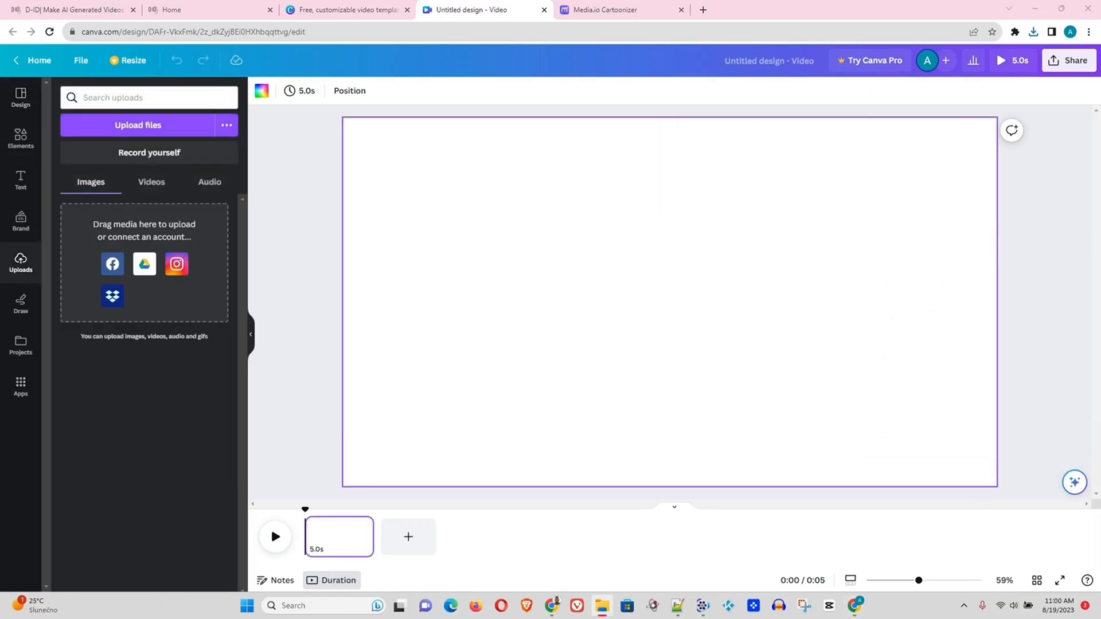
left_click_drag(396, 250, 160, 237)
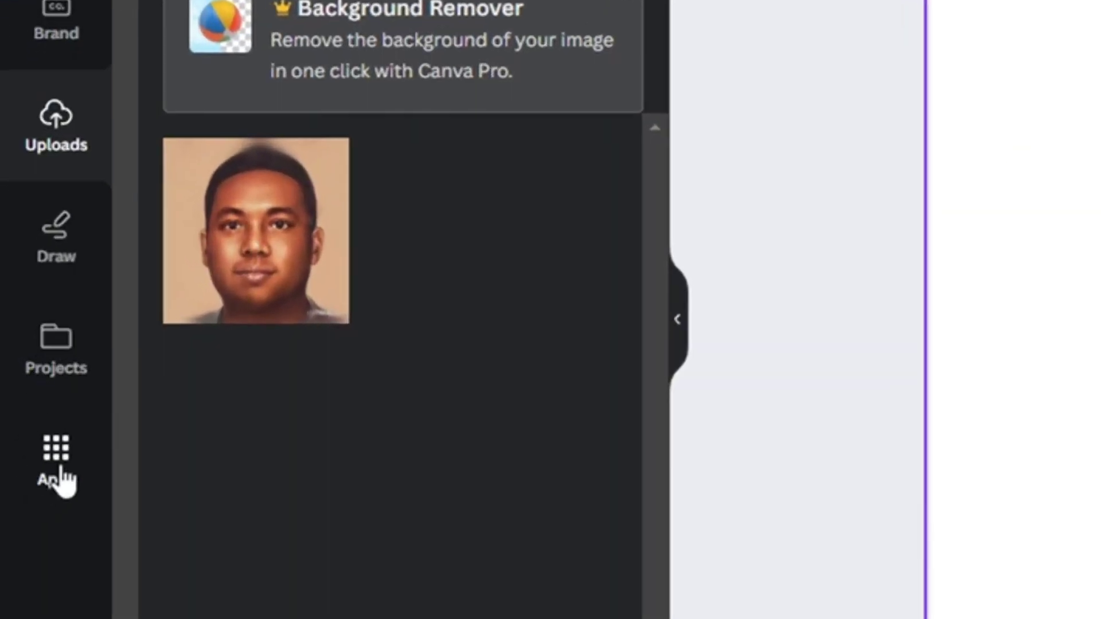
Launch the D-ID AI Presenters app from the Apps list.
left_click(57, 460)
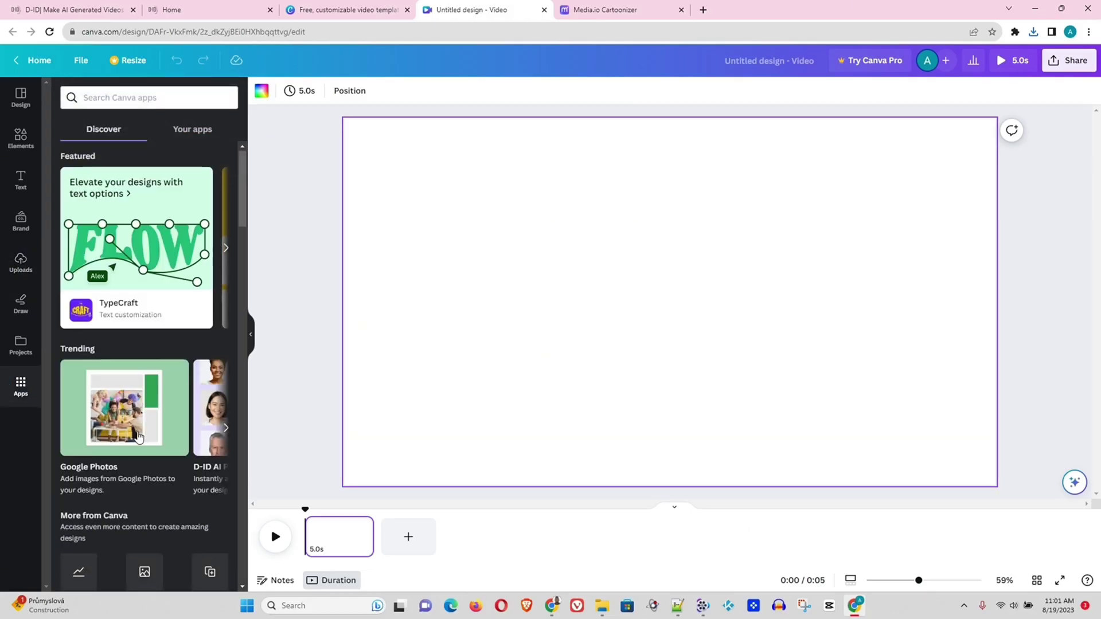
scroll(139, 436, "down", 3)
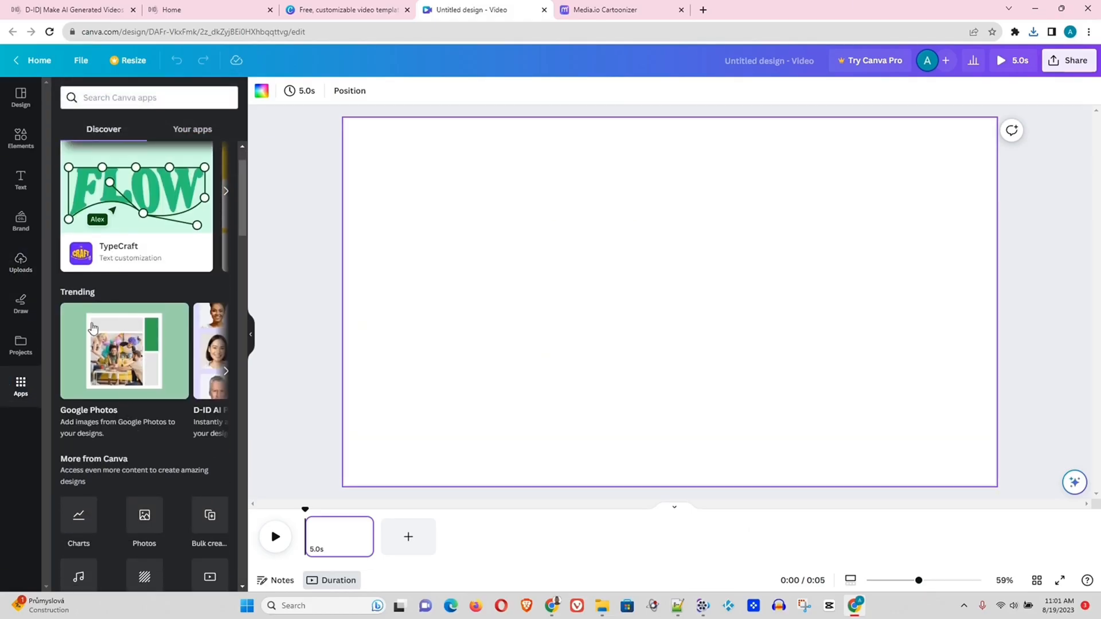
scroll(121, 434, "down", 3)
scroll(149, 496, "down", 3)
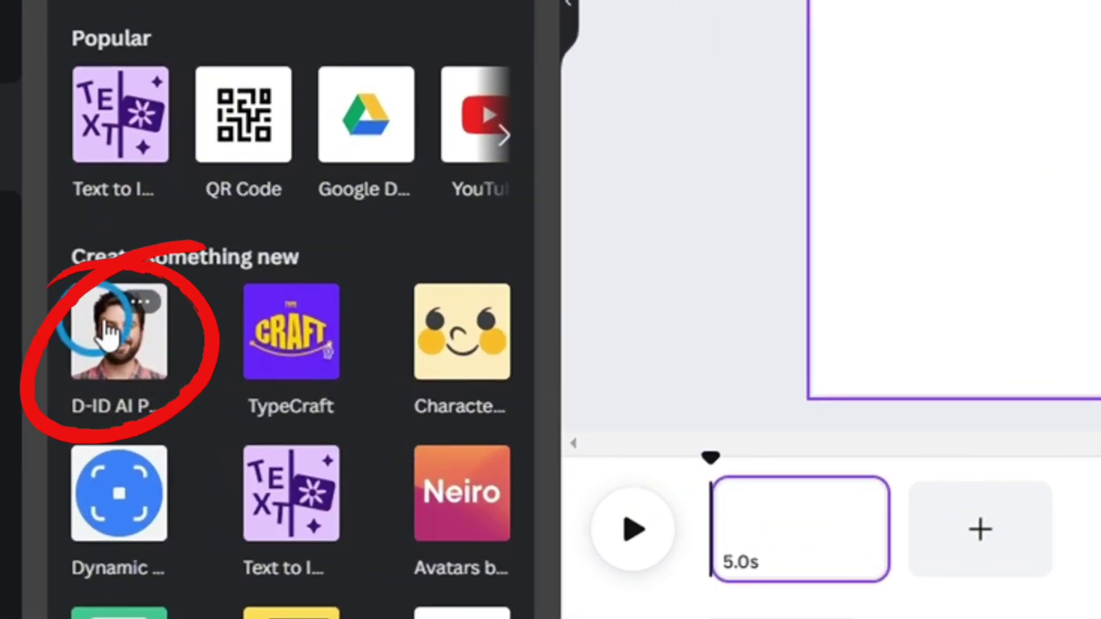
left_click(77, 572)
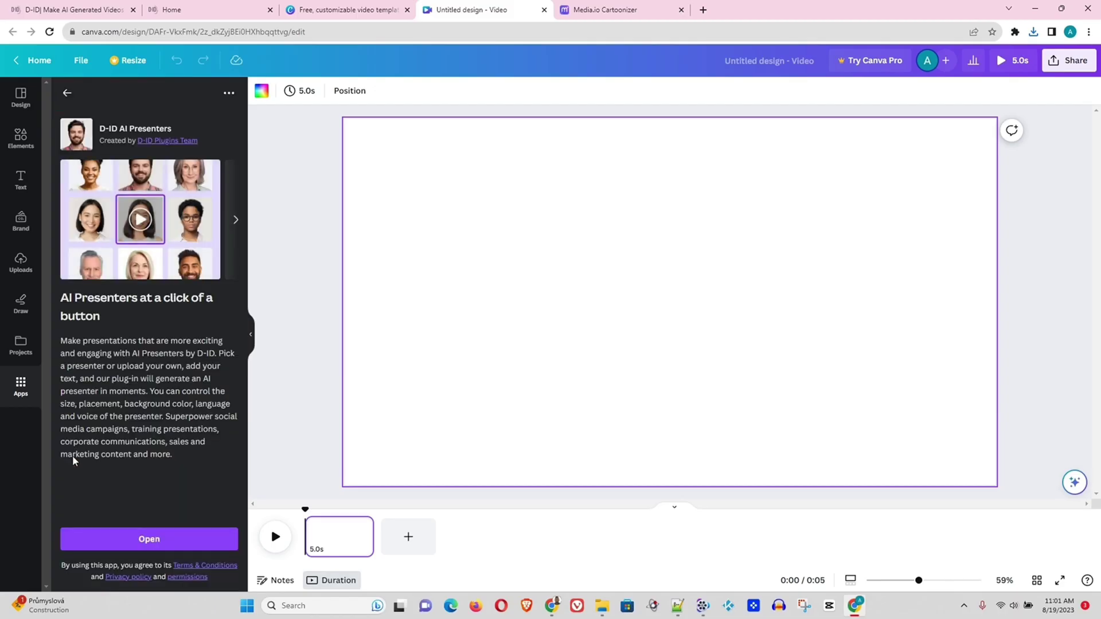
left_click(150, 539)
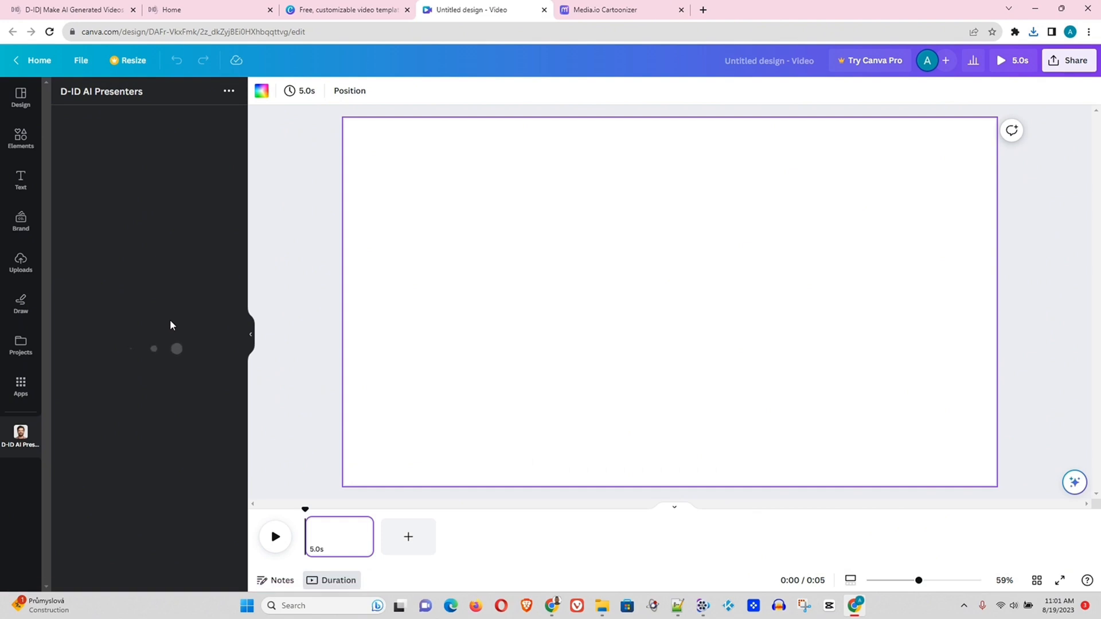
scroll(136, 350, "down", 3)
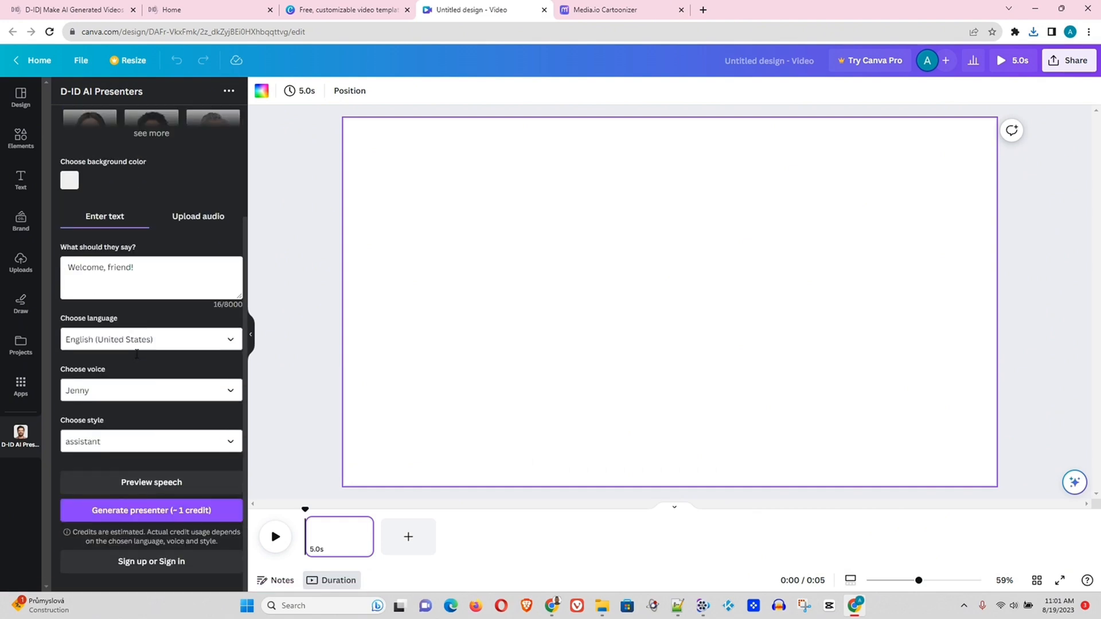
Connect the app to a D-ID account by signing in with Google.
left_click(155, 562)
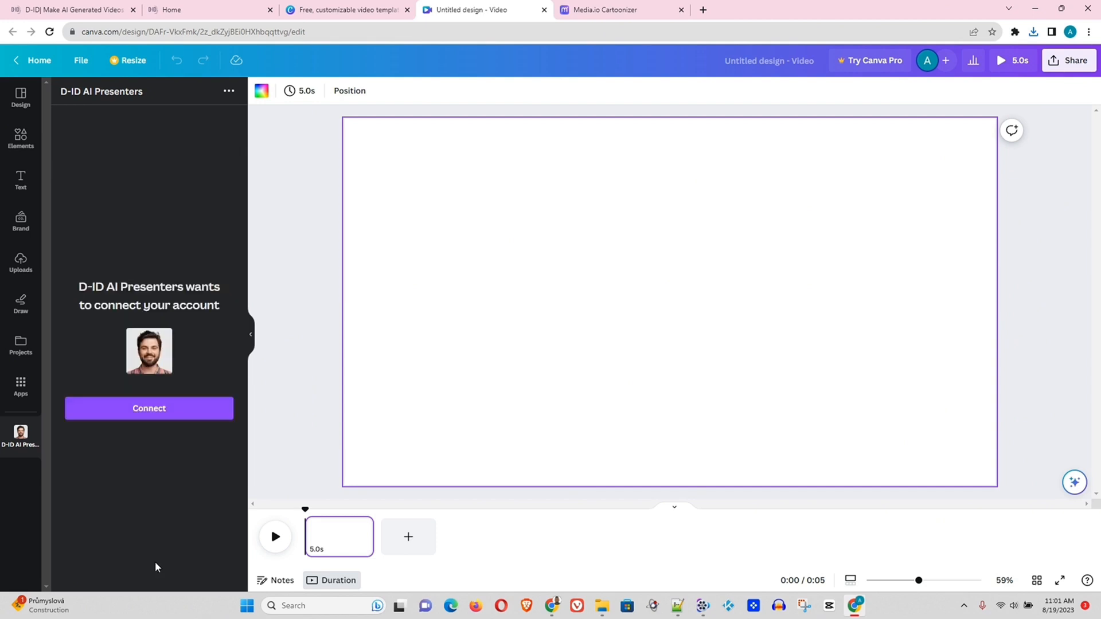
left_click(155, 412)
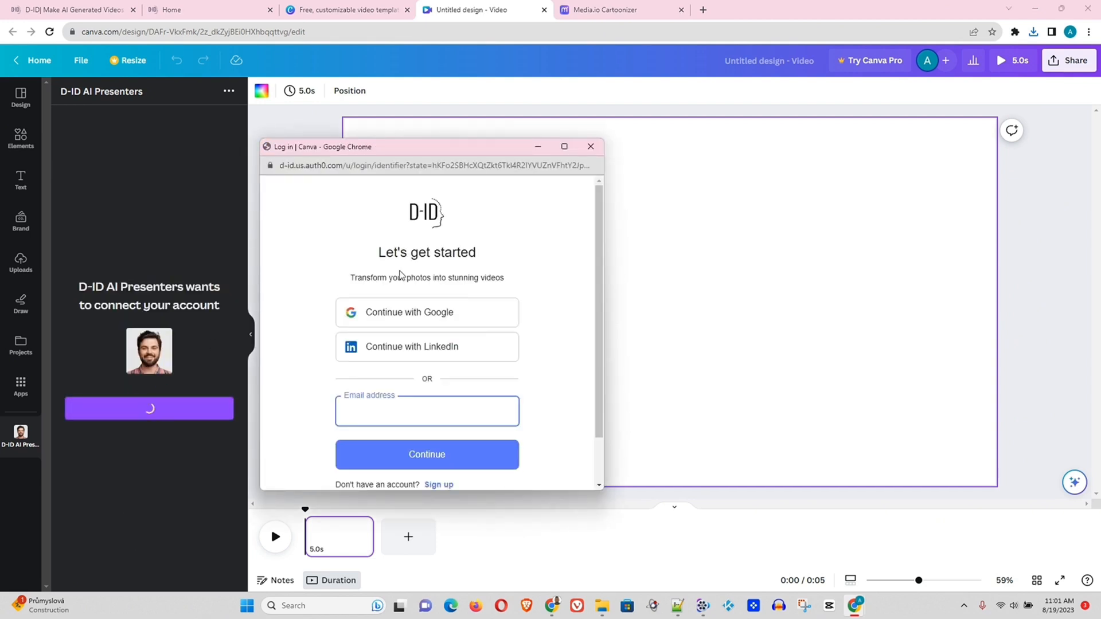
left_click(412, 314)
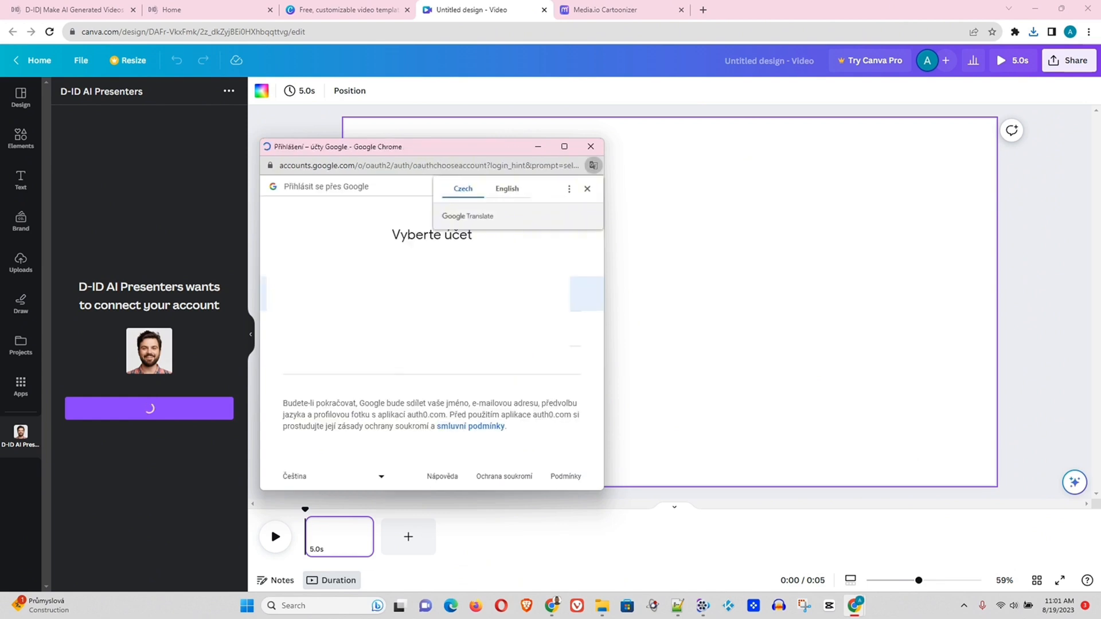
left_click(430, 294)
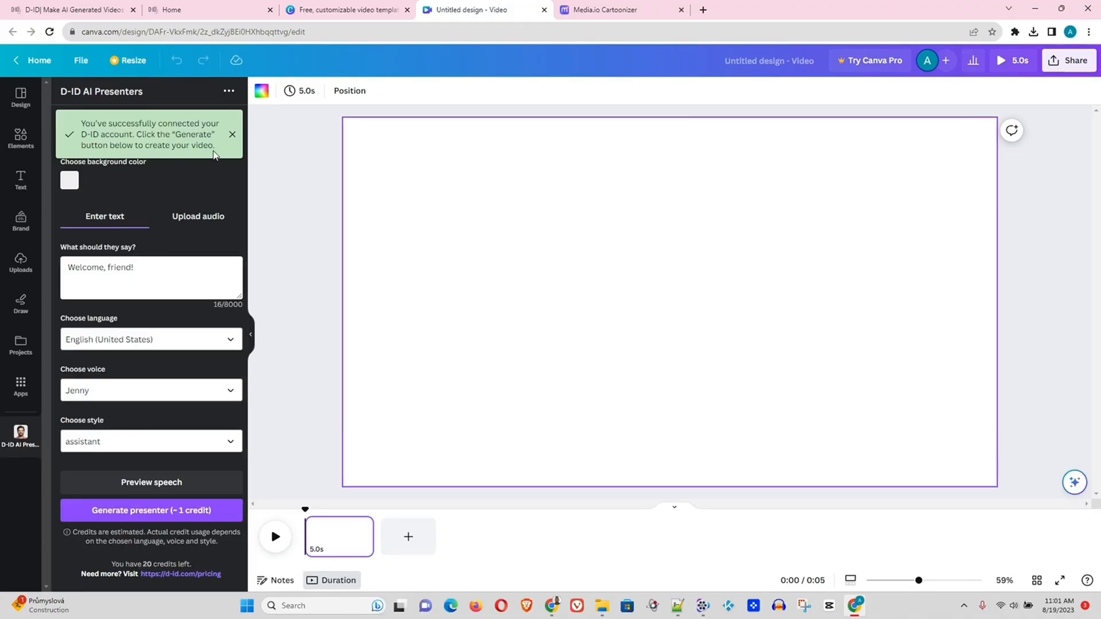
Upload the portrait PNG from Downloads as a custom presenter.
left_click(233, 137)
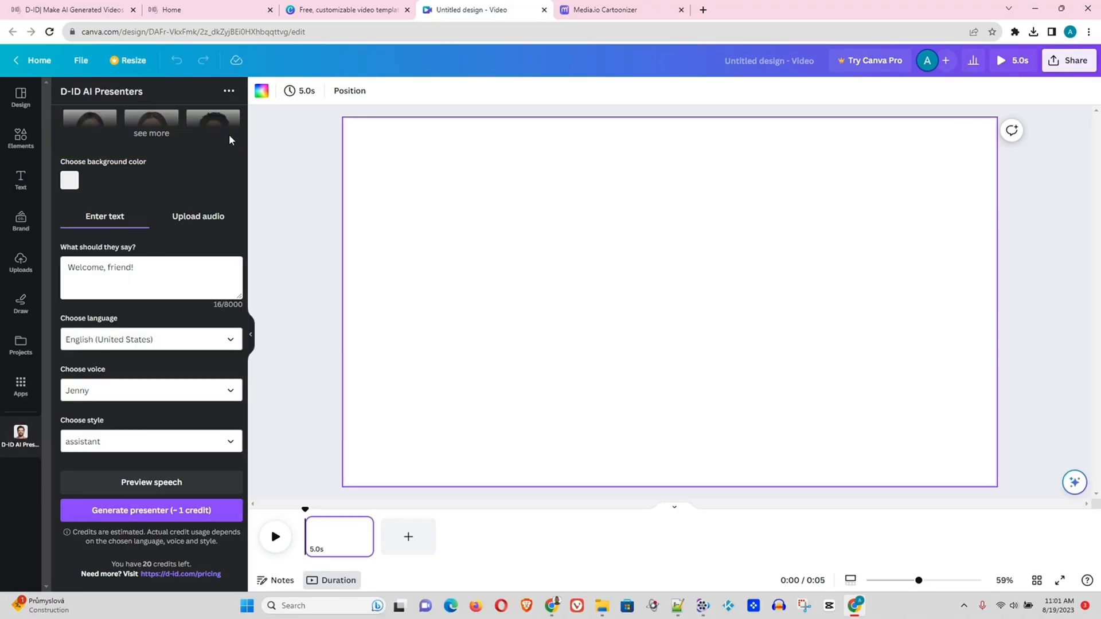
scroll(155, 174, "up", 3)
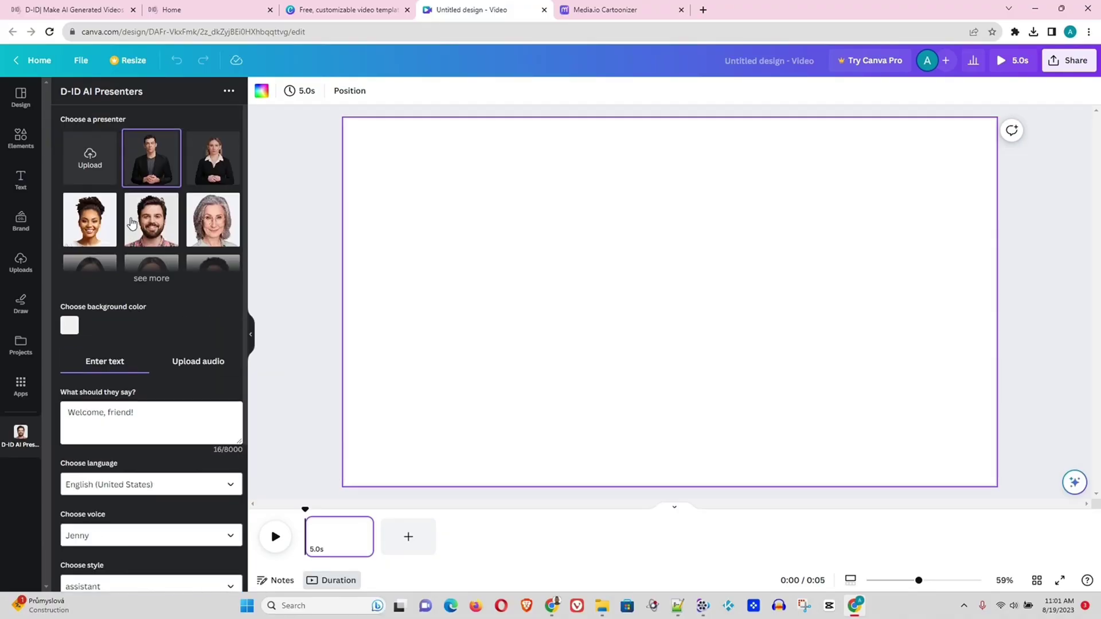
left_click(91, 157)
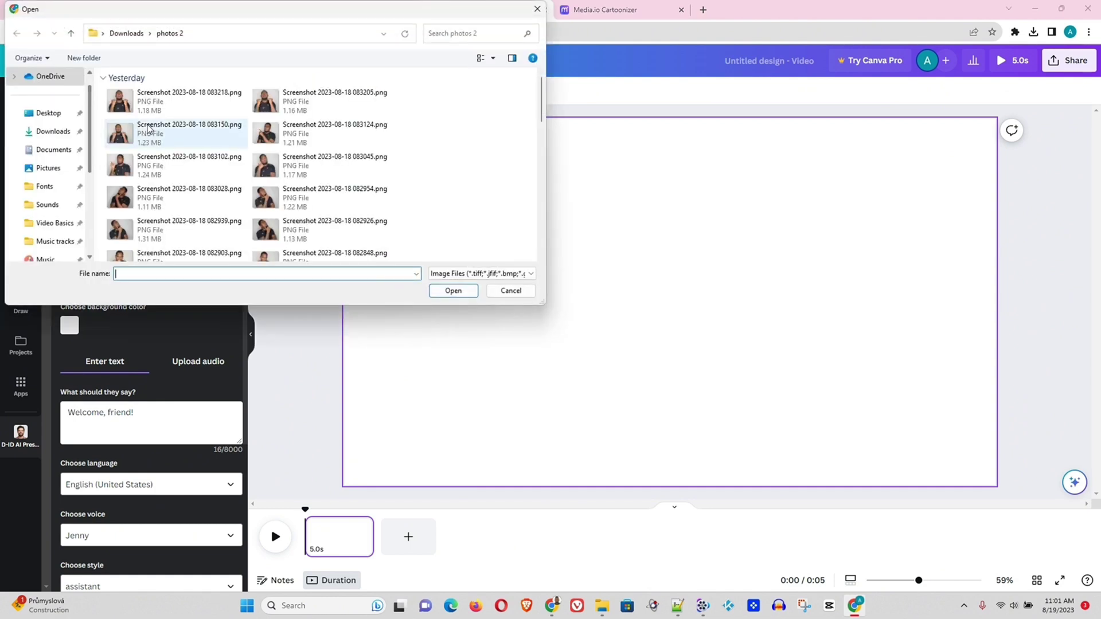
left_click(52, 131)
left_click(124, 117)
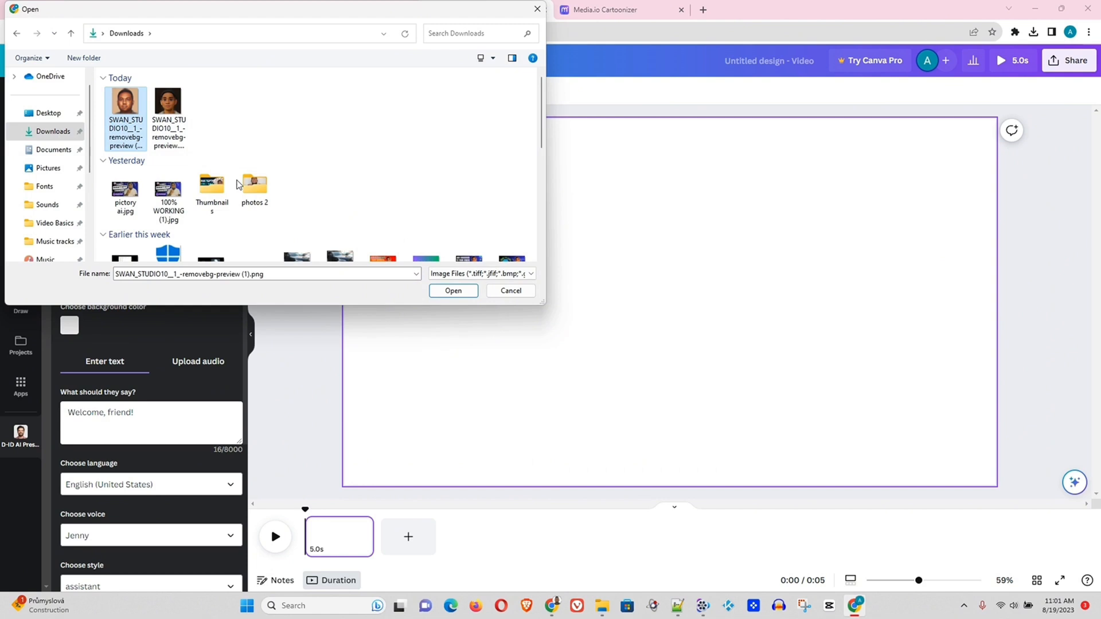
left_click(454, 290)
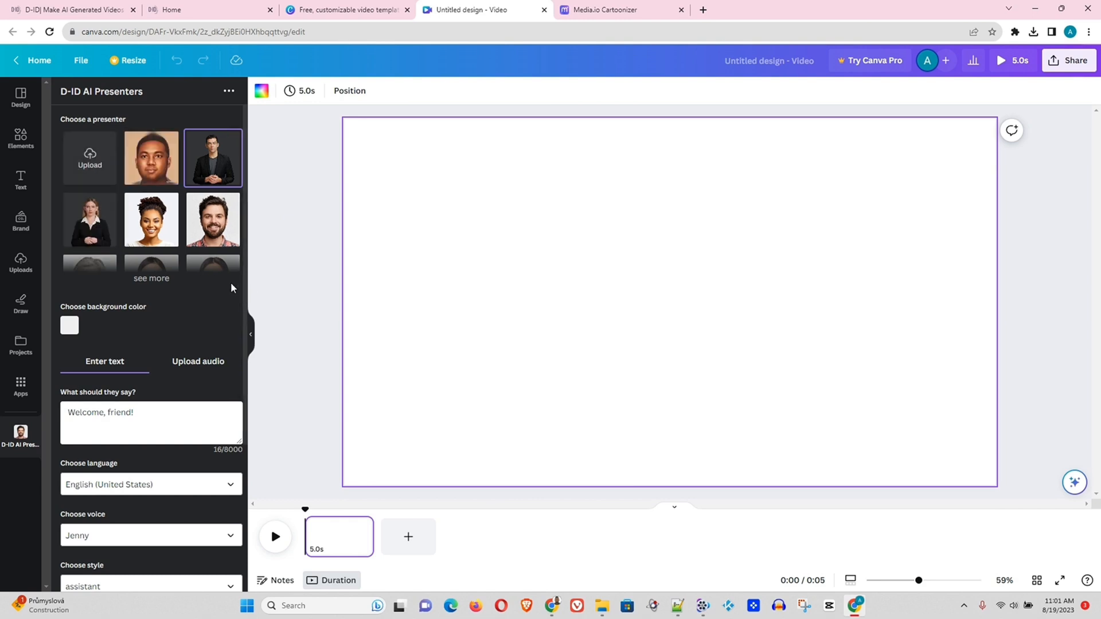
Use the uploaded portrait as the presenter with the Brandon voice and generate the talking video.
left_click(143, 169)
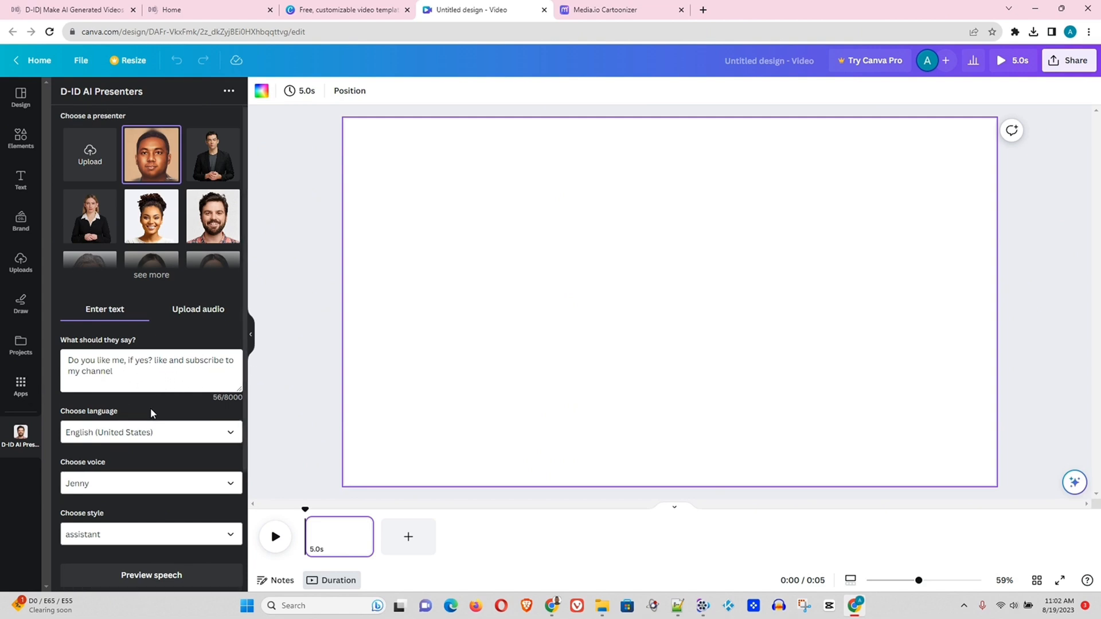
scroll(137, 420, "down", 3)
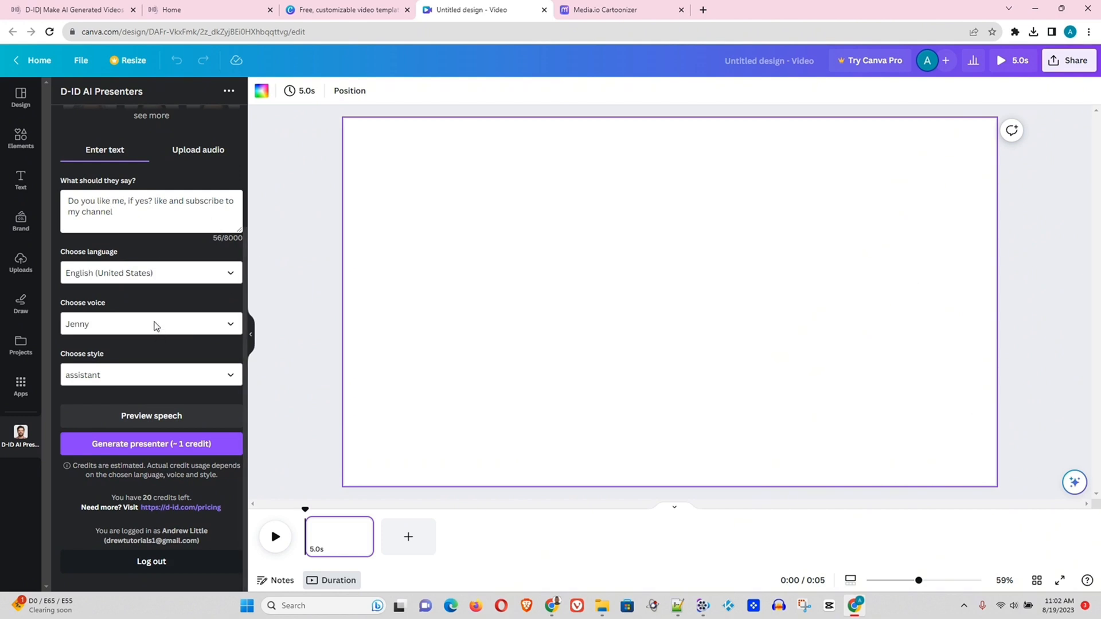
left_click(151, 322)
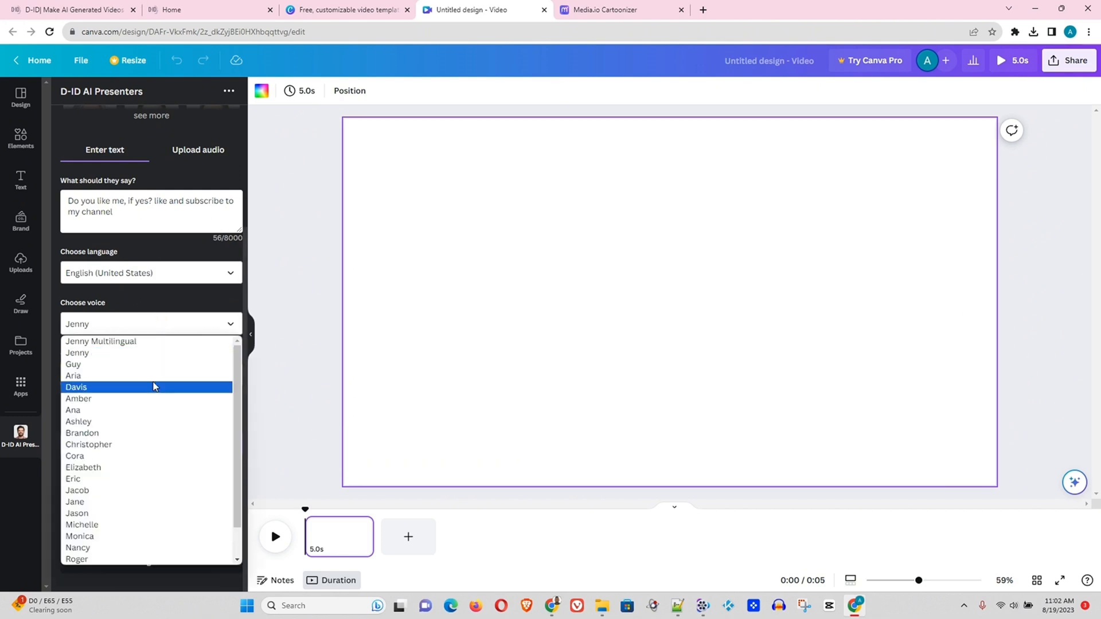
left_click(82, 433)
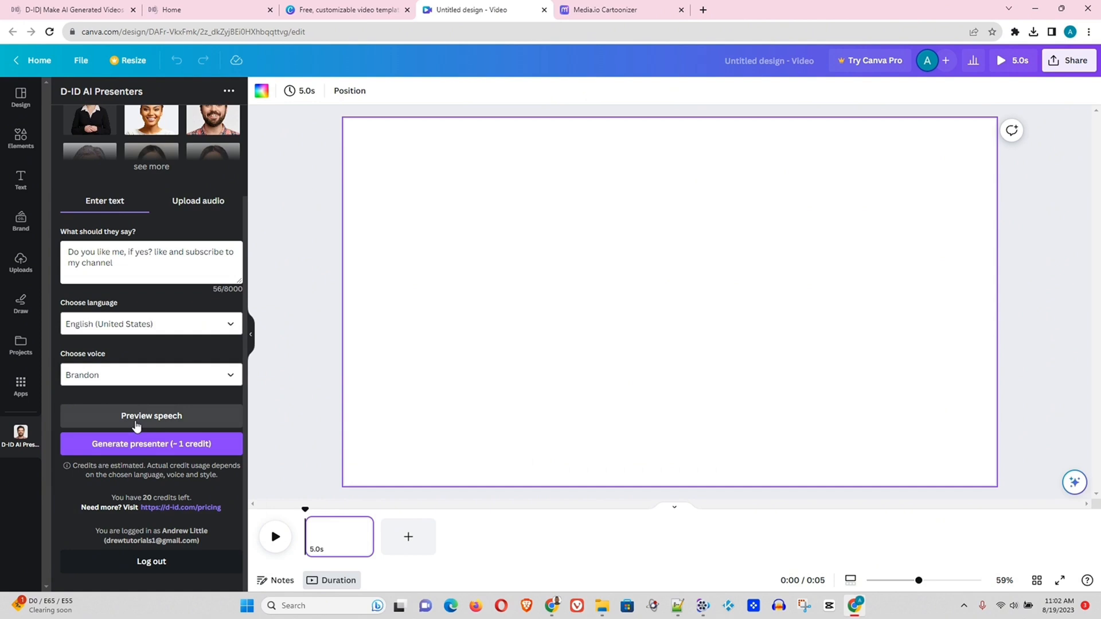
left_click(136, 448)
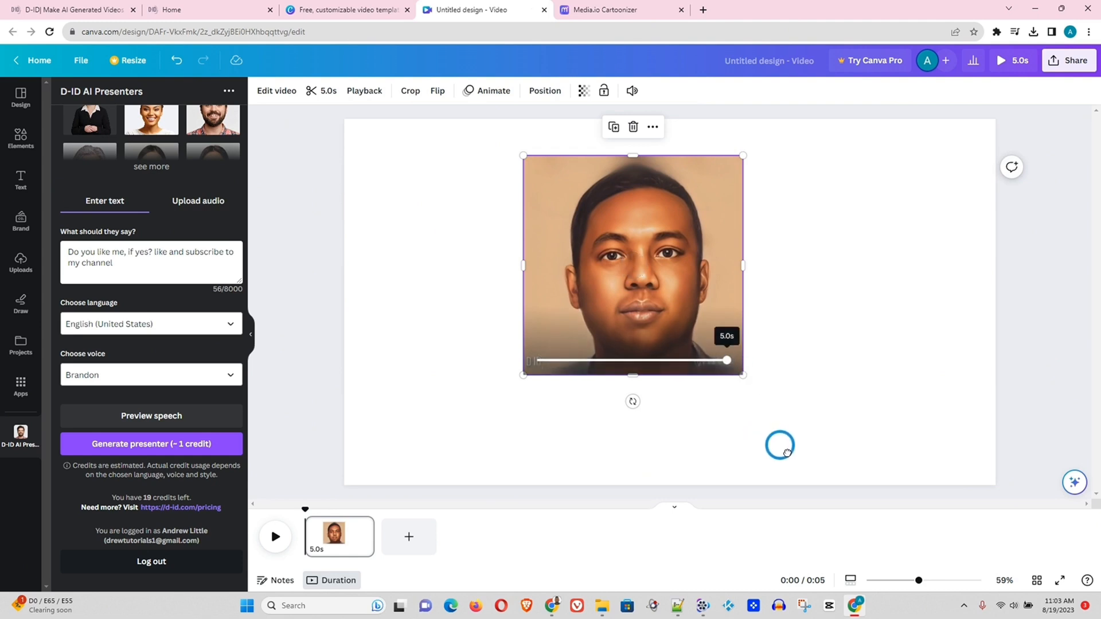
Stretch the presenter video to nearly full canvas height, preview it, and nudge it upward.
mouse_move(744, 376)
left_mouse_down()
mouse_move(827, 511)
mouse_move(816, 491)
left_mouse_up()
left_click_drag(753, 377, 741, 358)
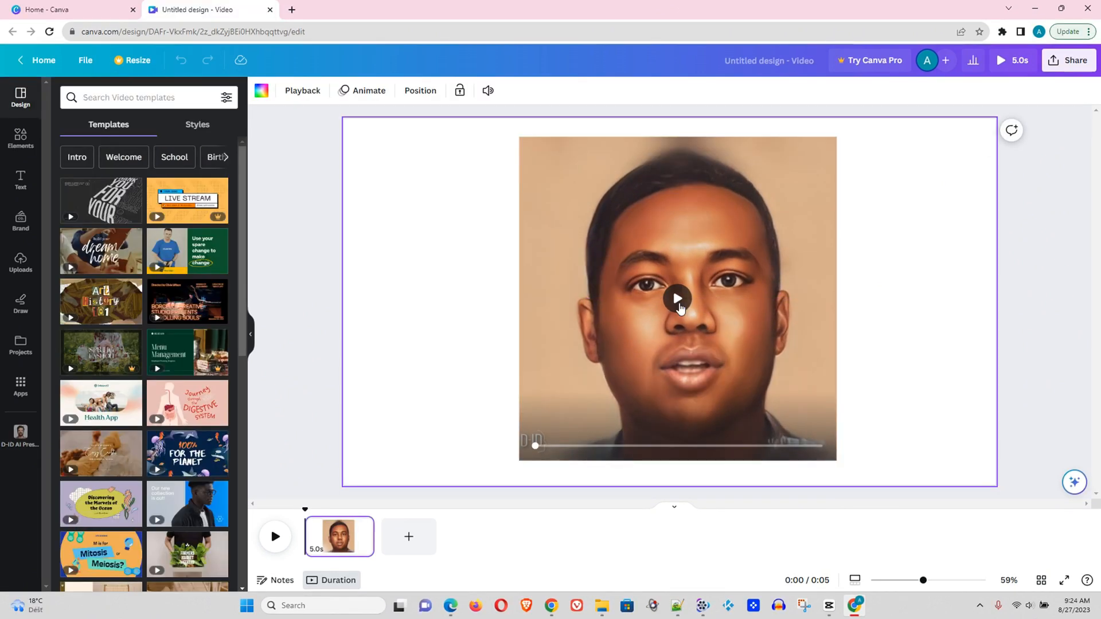
left_click(677, 300)
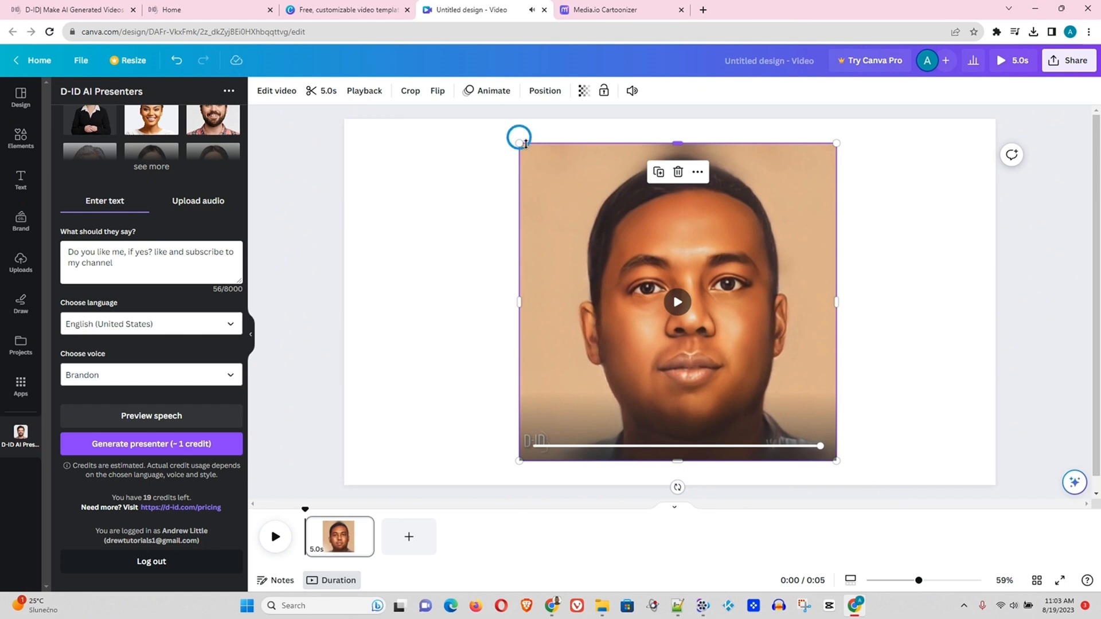
left_click_drag(522, 144, 521, 136)
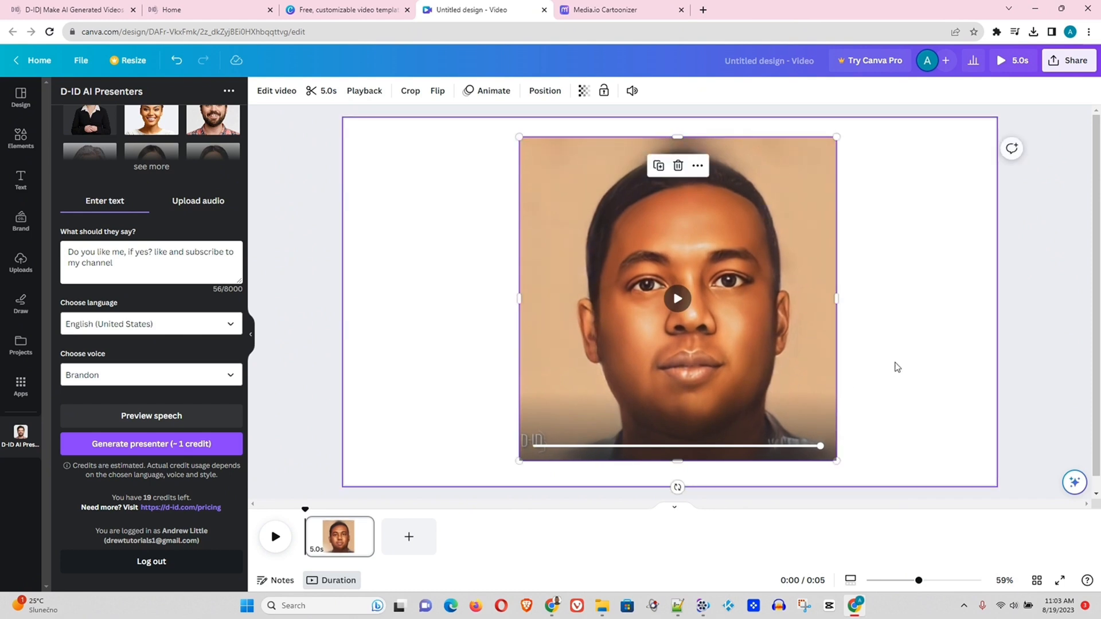